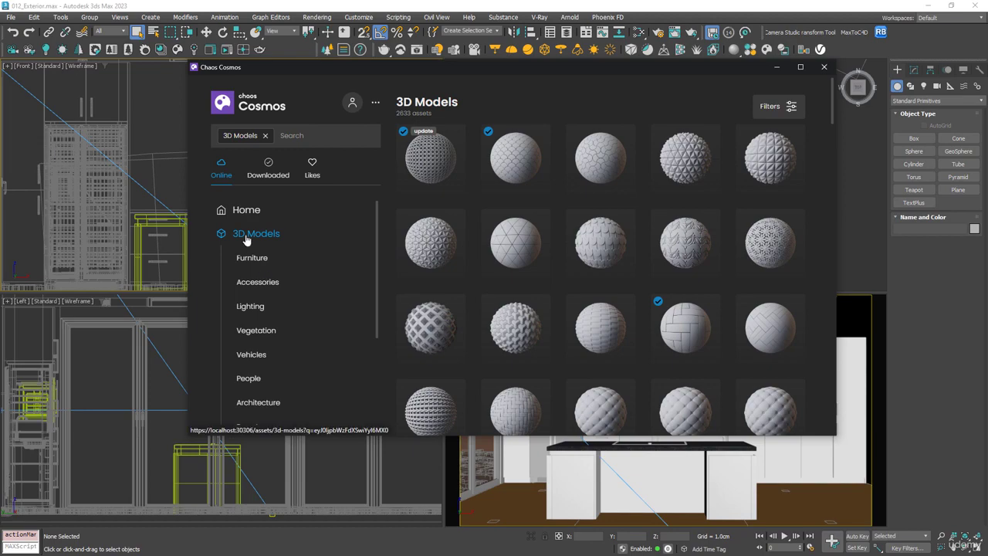
Import the Stool 004 model from the Chairs category of the Chaos Cosmos furniture library
left_click(261, 259)
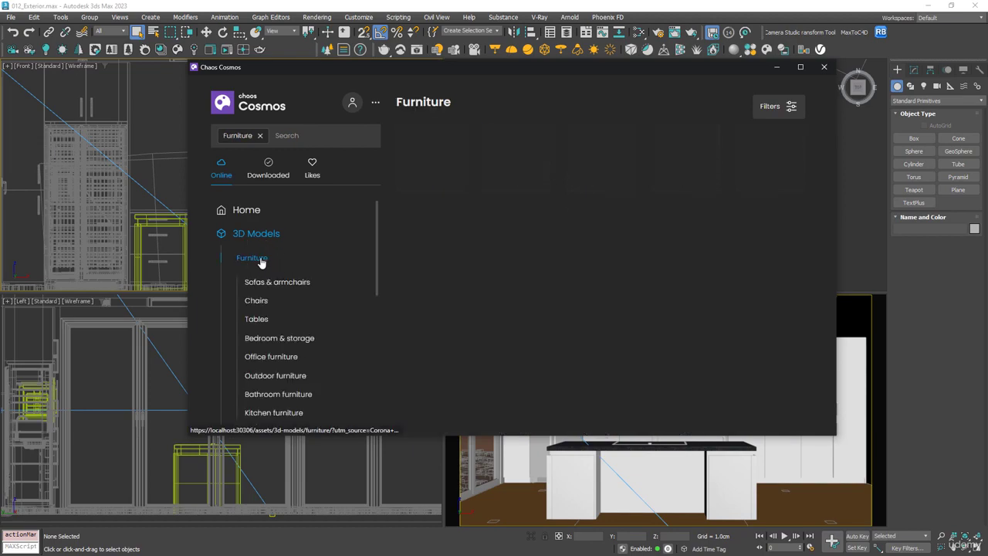
left_click(257, 301)
scroll(550, 287, "down", 3)
scroll(550, 286, "down", 5)
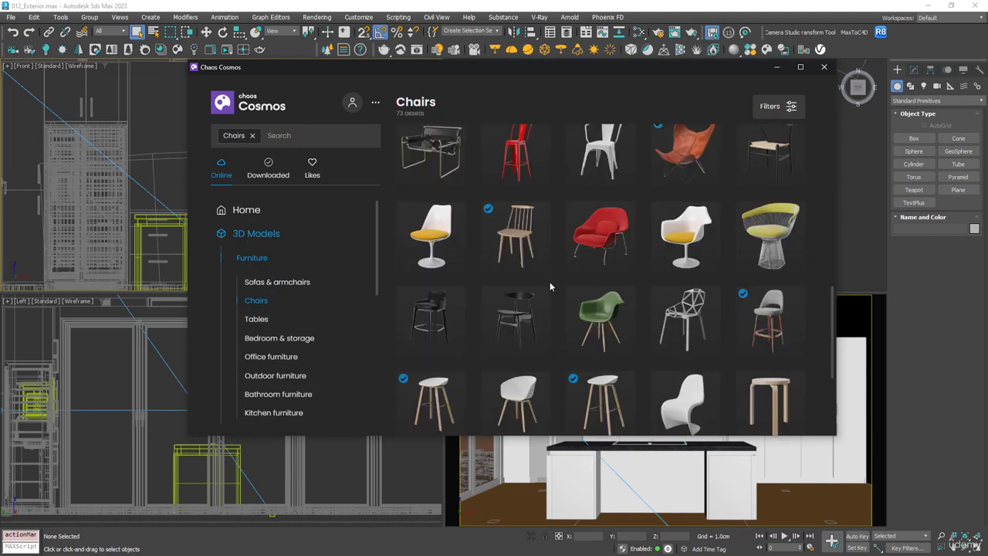
mouse_move(430, 206)
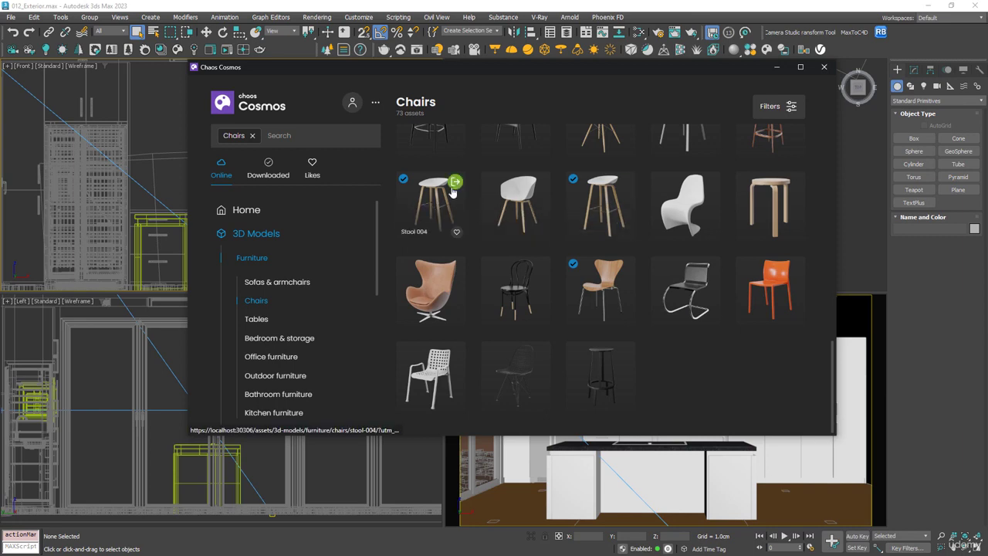
left_click(456, 182)
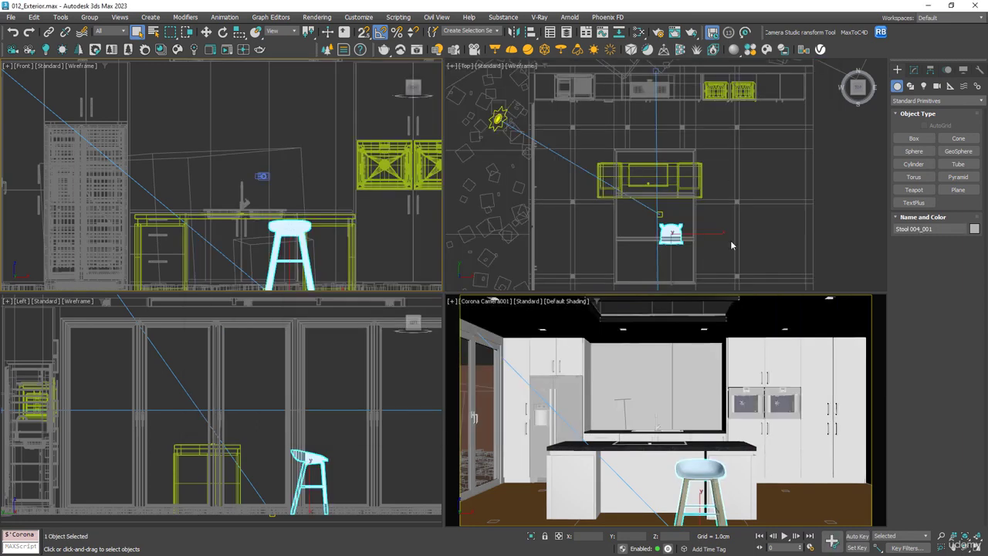
Rotate the imported stool 180 degrees about its vertical axis in the Top view
right_click(670, 239)
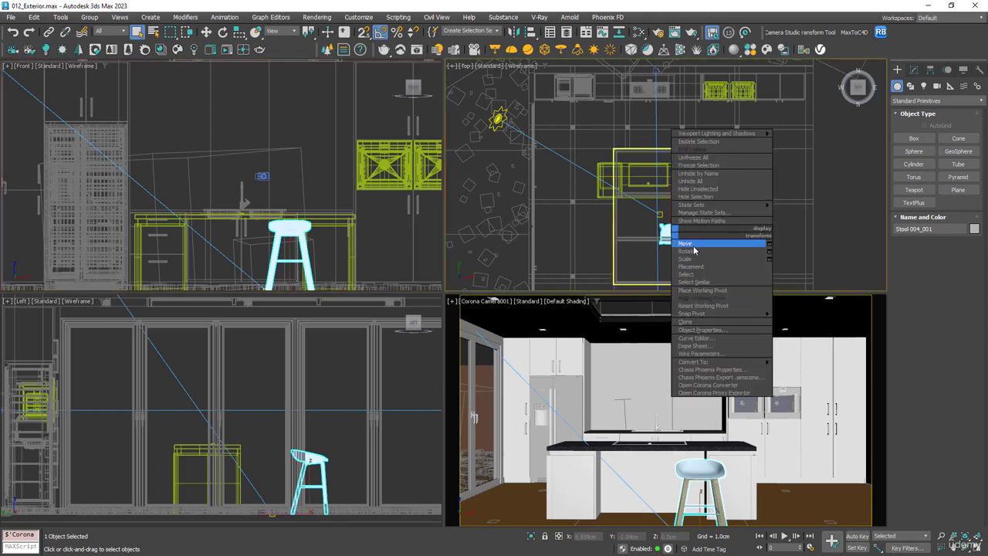
left_click(691, 247)
left_click_drag(698, 207, 740, 325)
Move the stool up to the front edge of the kitchen island in the Top view
scroll(684, 225, "up", 5)
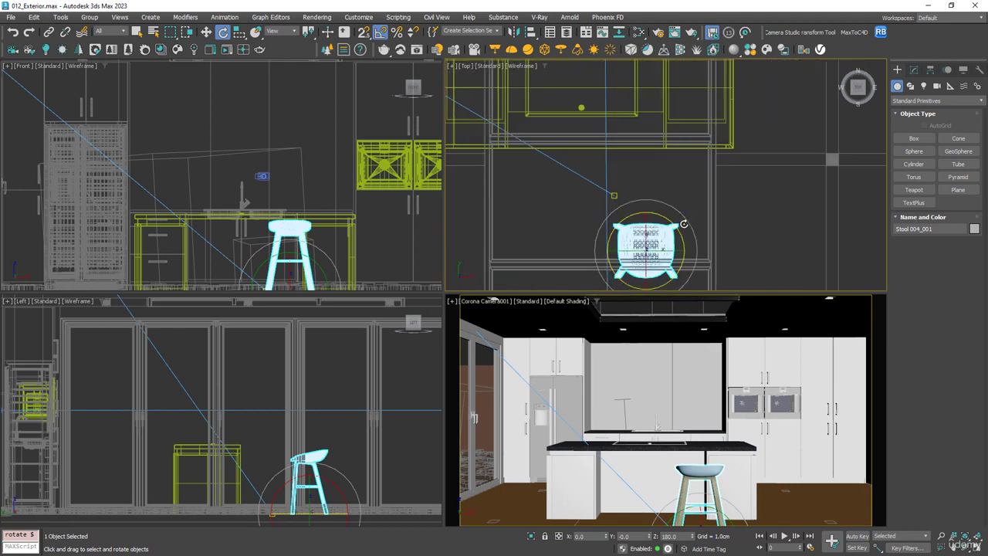
right_click(681, 226)
left_click(683, 231)
left_click_drag(663, 235, 644, 137)
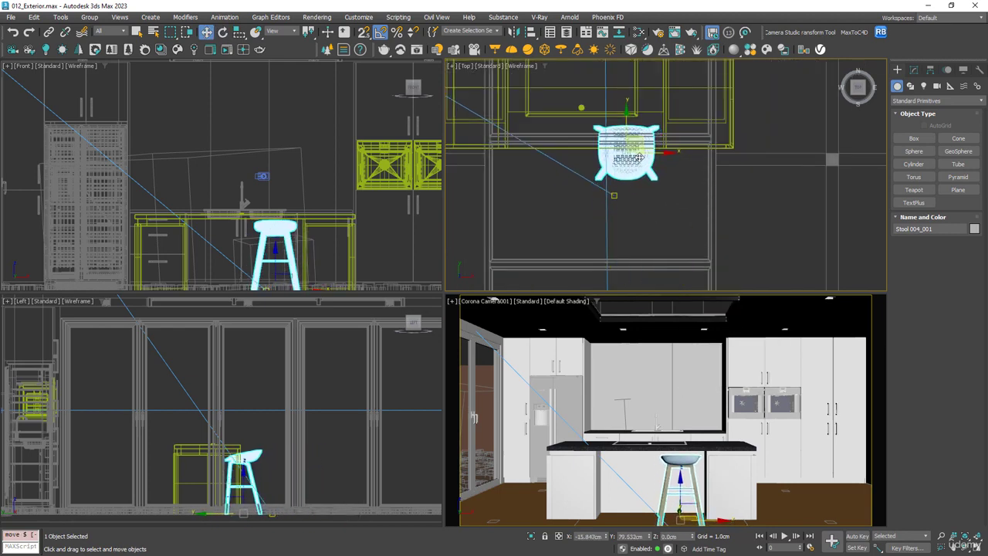
Turn off angle snapping and rotate the stool slightly about its vertical axis for a natural look
key("a")
right_click(639, 160)
left_click(669, 173)
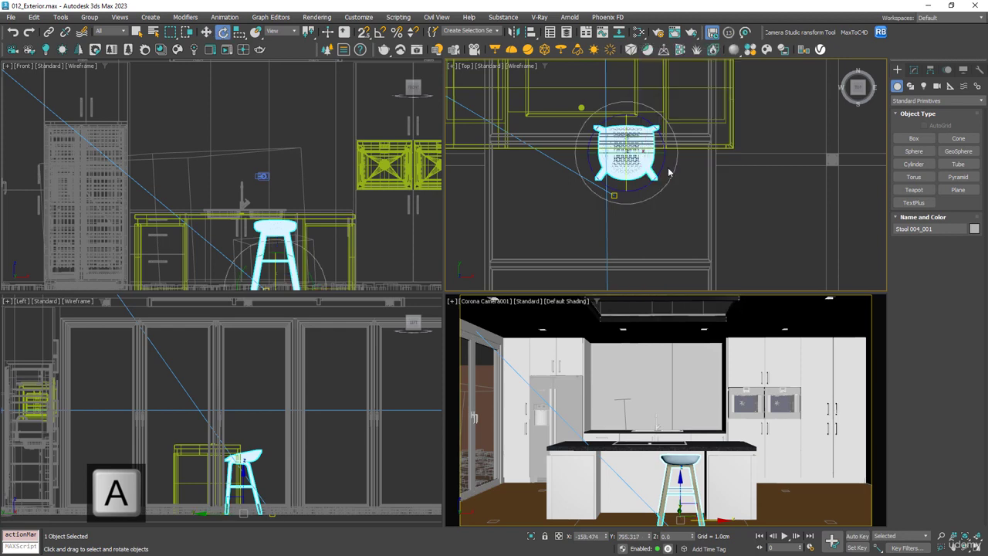
left_click_drag(655, 130, 657, 124)
Clone the stool as a single instance beside the original, on its left along the island
right_click(650, 147)
left_click(665, 158)
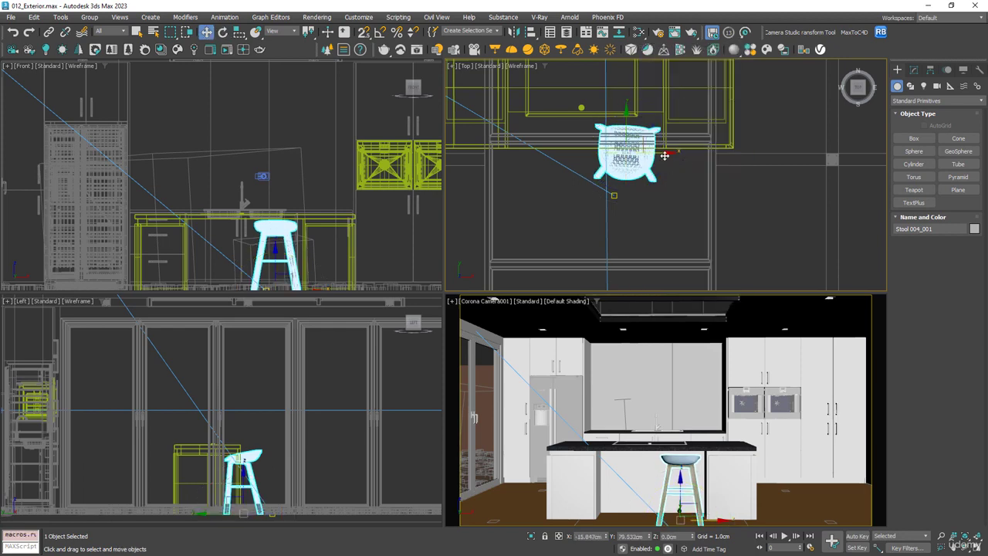
left_click_drag(665, 157, 585, 159)
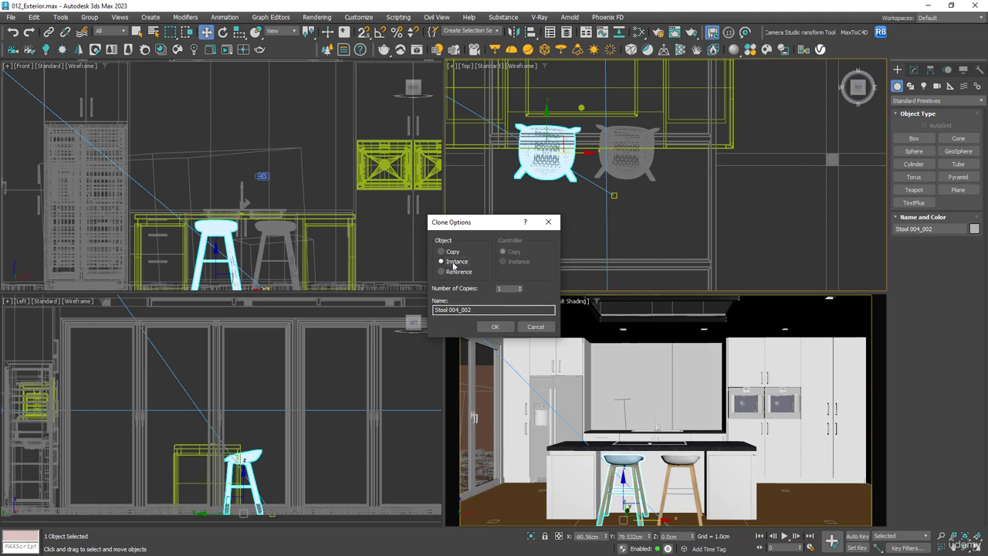
left_click(497, 326)
Rotate the cloned stool slightly to a Z angle of about -178.7 degrees so it differs from the original
right_click(573, 135)
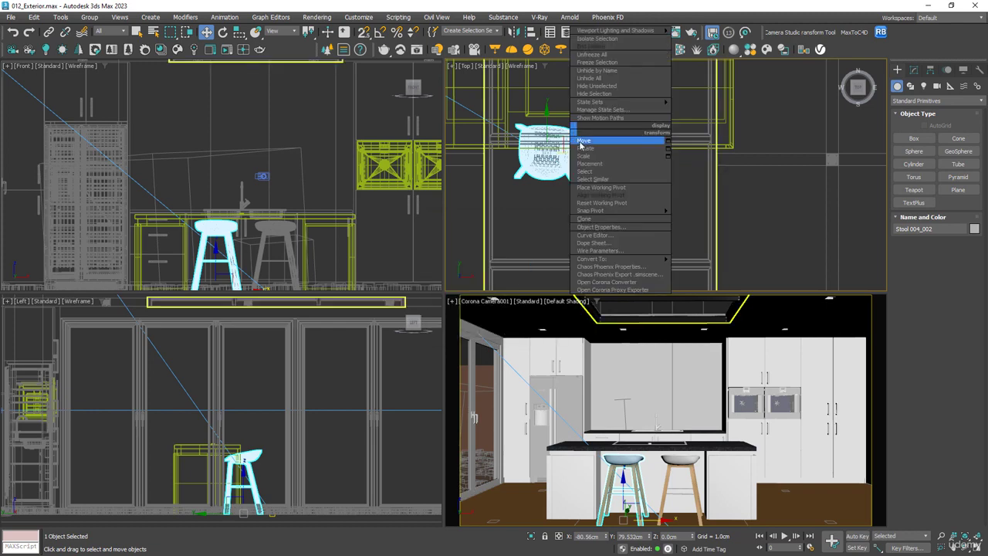
left_click(590, 149)
left_click_drag(581, 134, 578, 129)
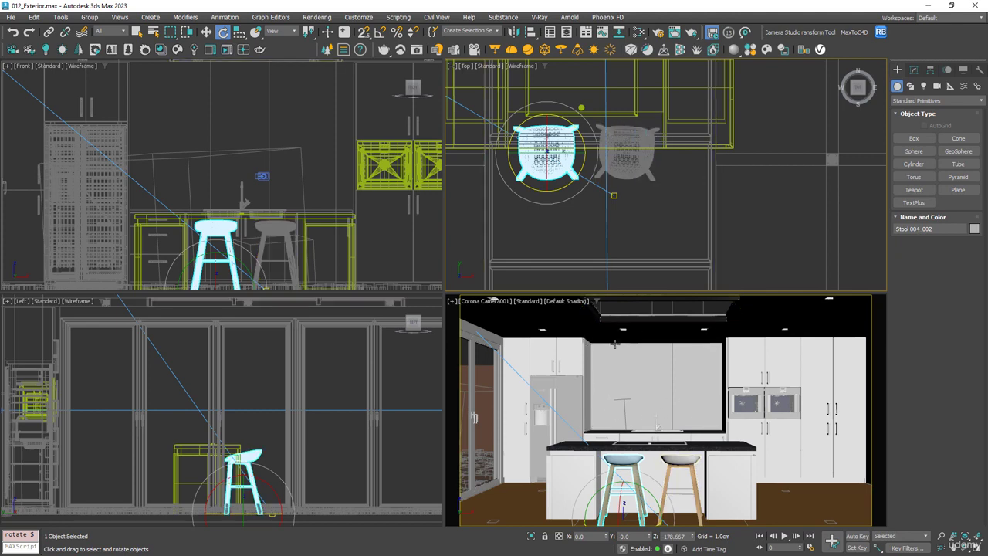
With snapping on, draw a thin box about 242 cm wide and 161 cm long in the Front view, covering the wall above the sink counter
scroll(207, 205, "down", 3)
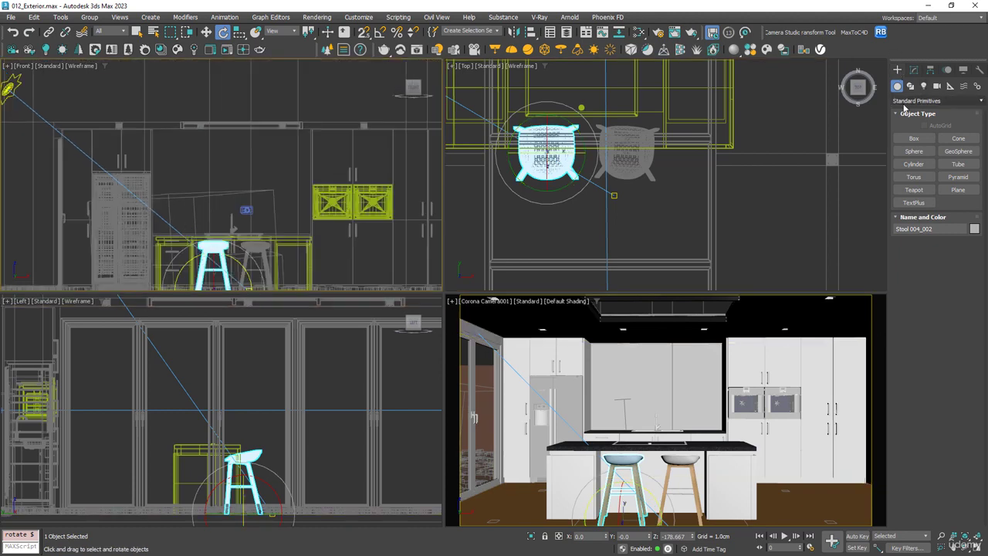
left_click(914, 138)
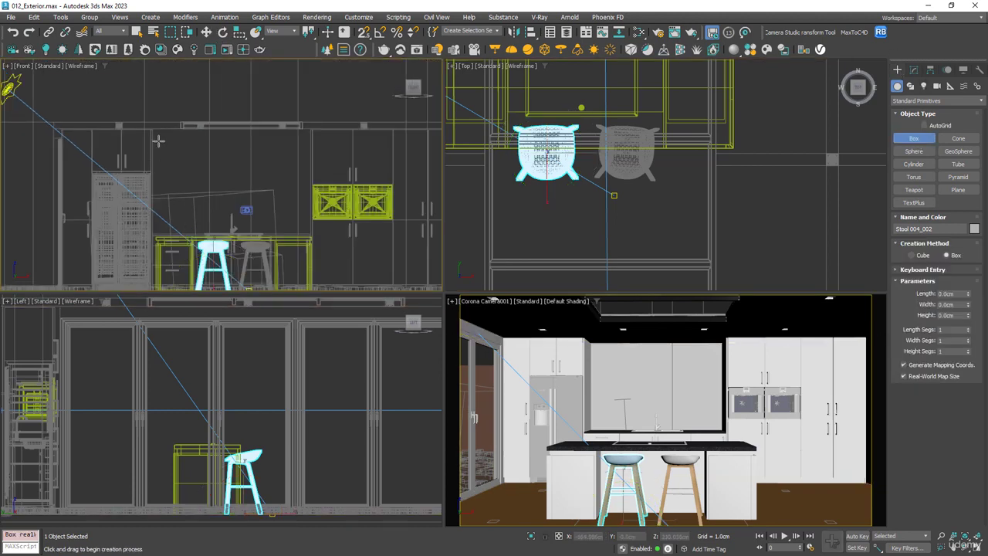
key("s")
left_click_drag(152, 129, 312, 229)
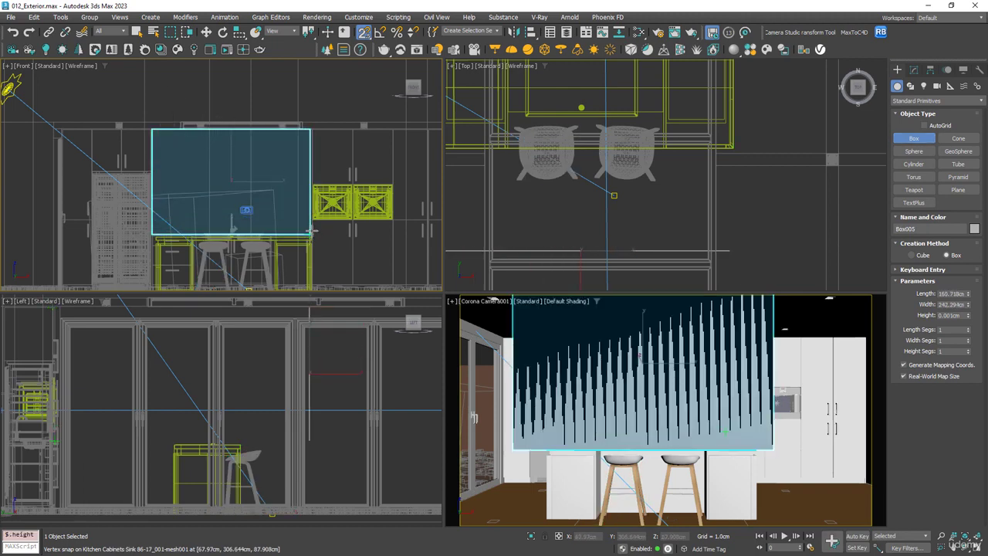
Move the new box back in the Top view and snap it to the rear edge of the sink cabinets
right_click(624, 191)
key("e")
right_click(588, 232)
left_click(607, 242)
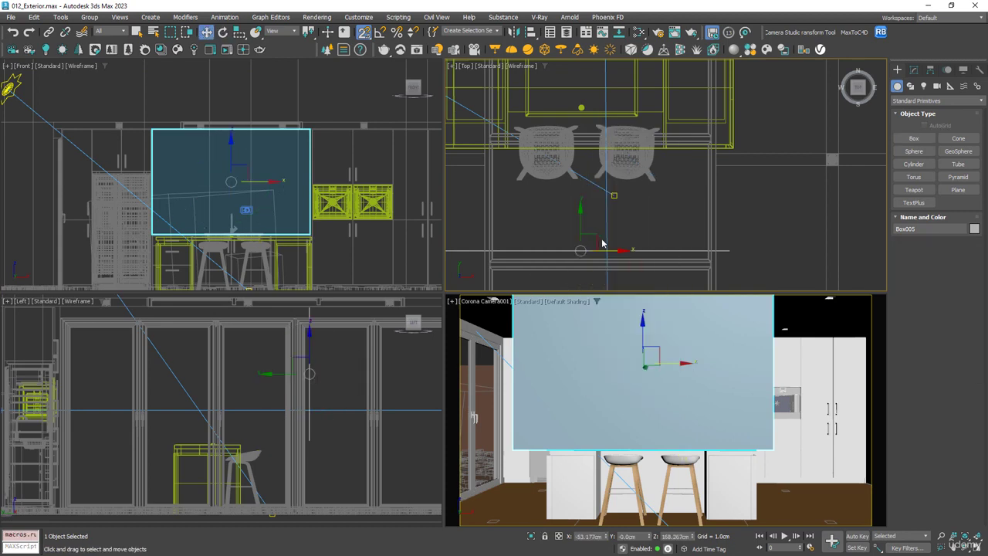
scroll(593, 224, "down", 3)
left_click_drag(593, 225, 608, 84)
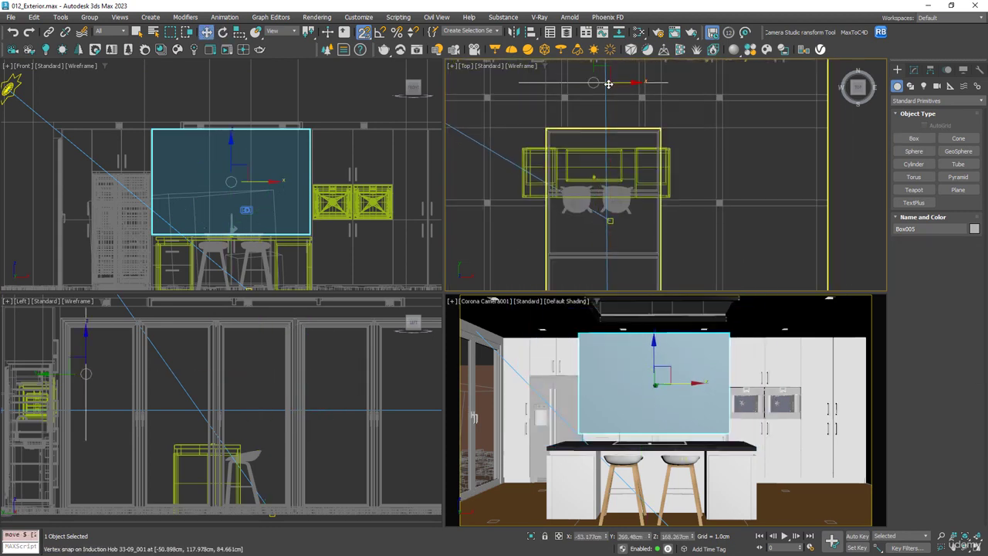
middle_click_drag(602, 78, 617, 190)
left_click_drag(607, 159, 540, 135)
scroll(591, 139, "up", 4)
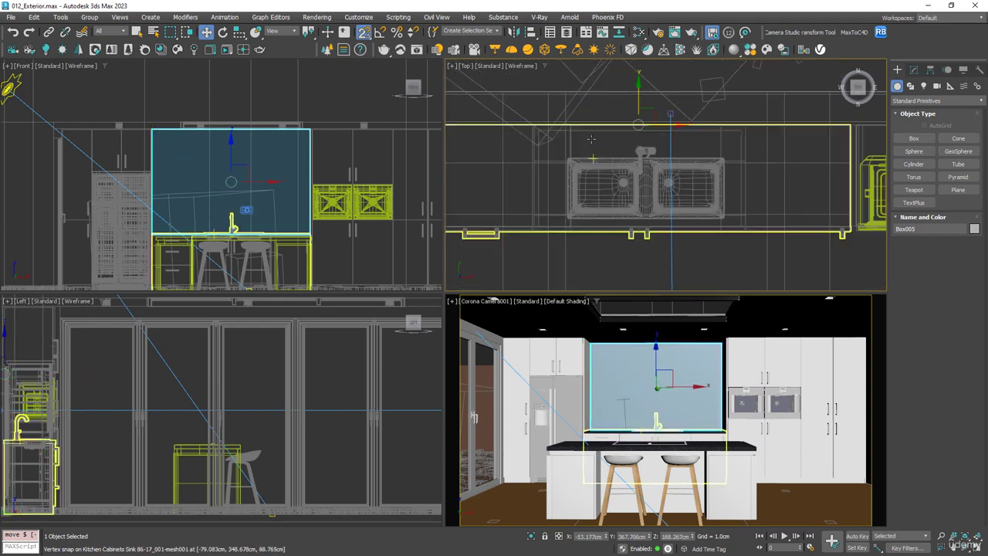
Set the backsplash box's height to 1 cm
left_click(915, 69)
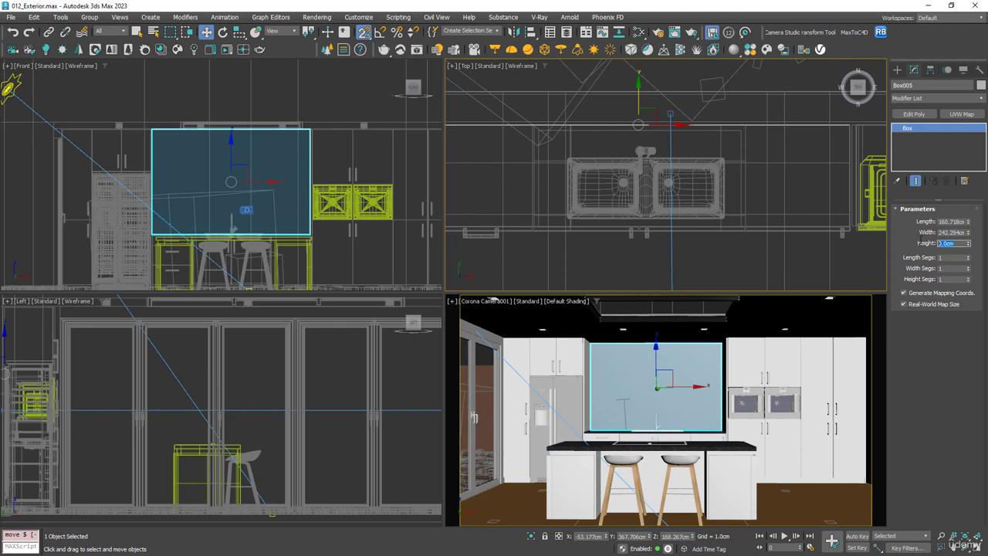
type("1")
key("Return")
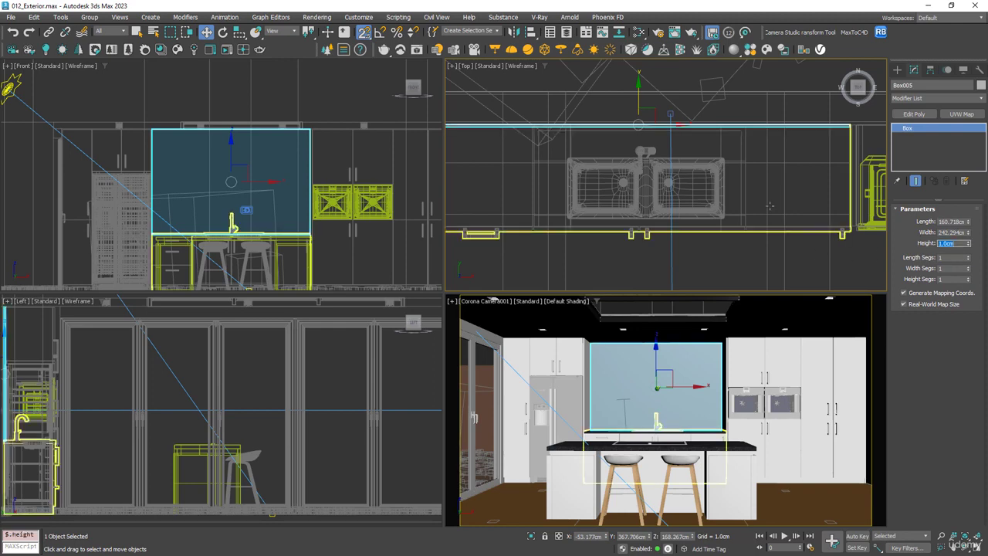
Import the Tiles Patterned 02 80cm material from the Chaos Cosmos Tiles category for the selected box, then minimize the library
left_click(178, 49)
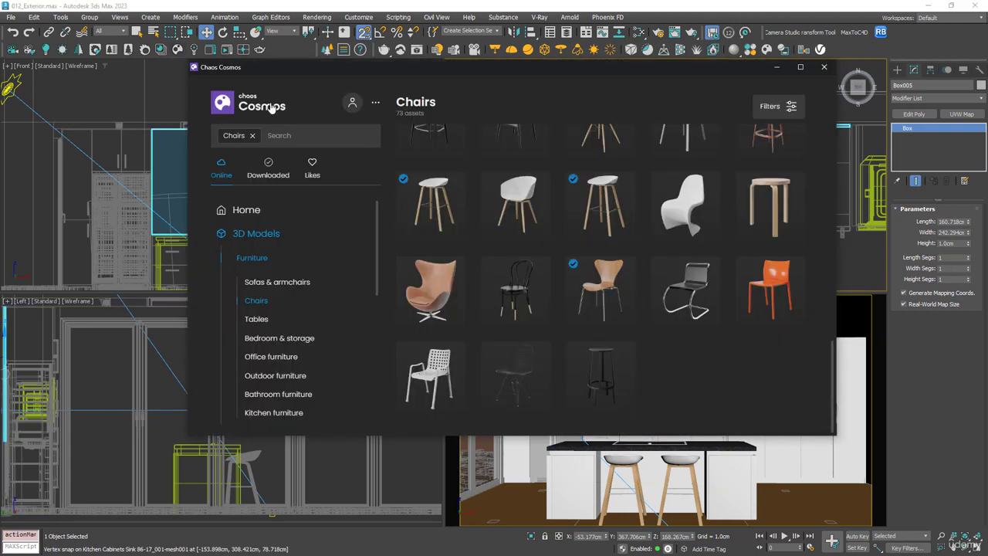
left_click(248, 235)
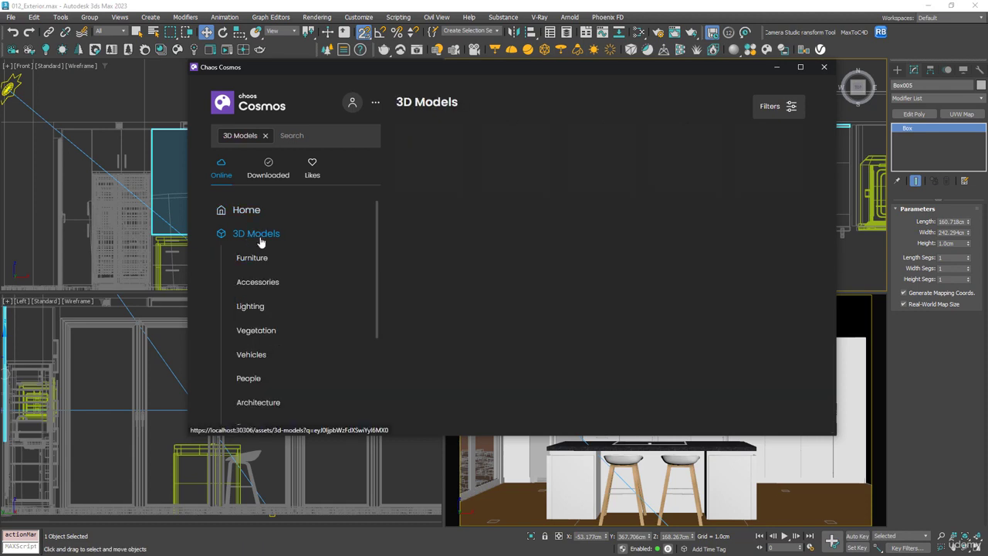
scroll(325, 236, "down", 3)
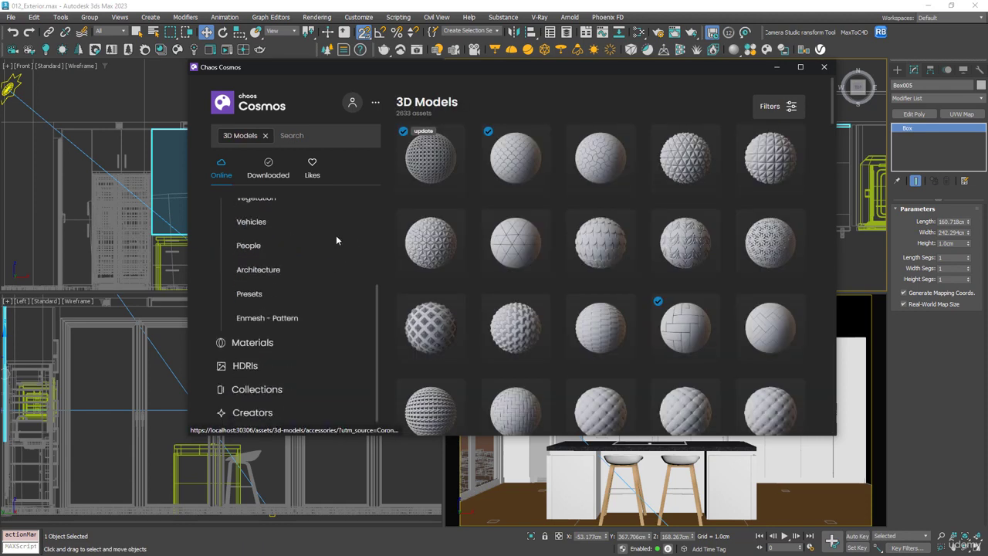
left_click(254, 343)
scroll(293, 291, "down", 3)
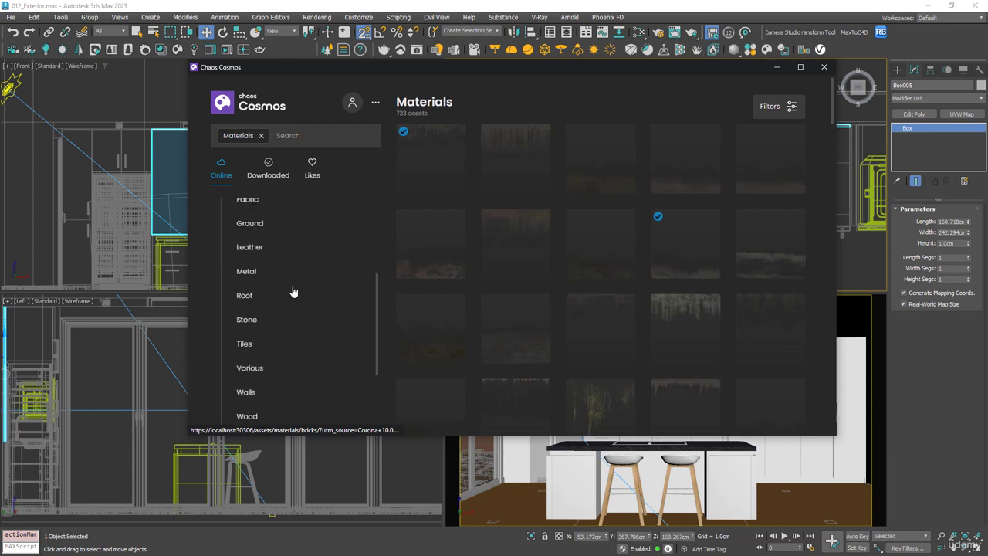
left_click(251, 348)
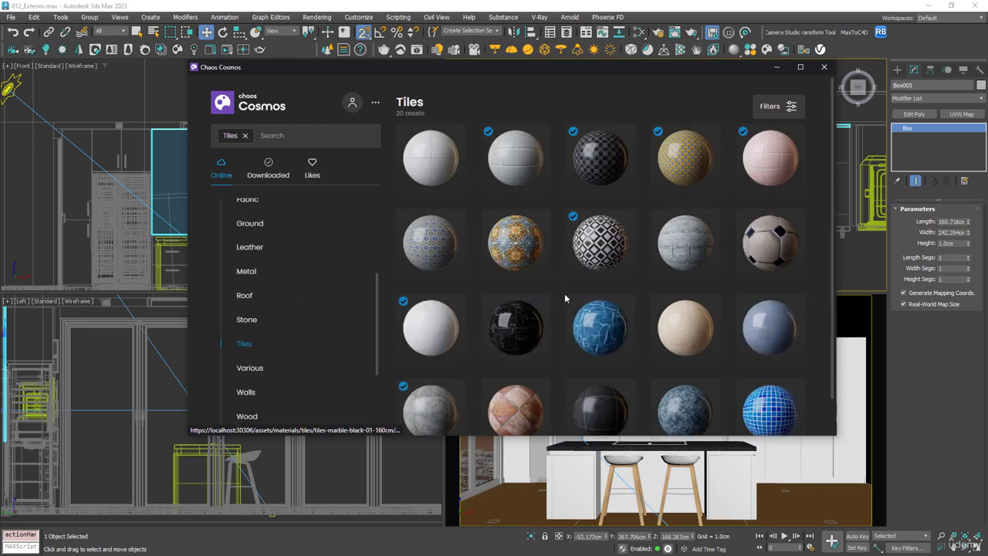
mouse_move(603, 249)
left_click(608, 221)
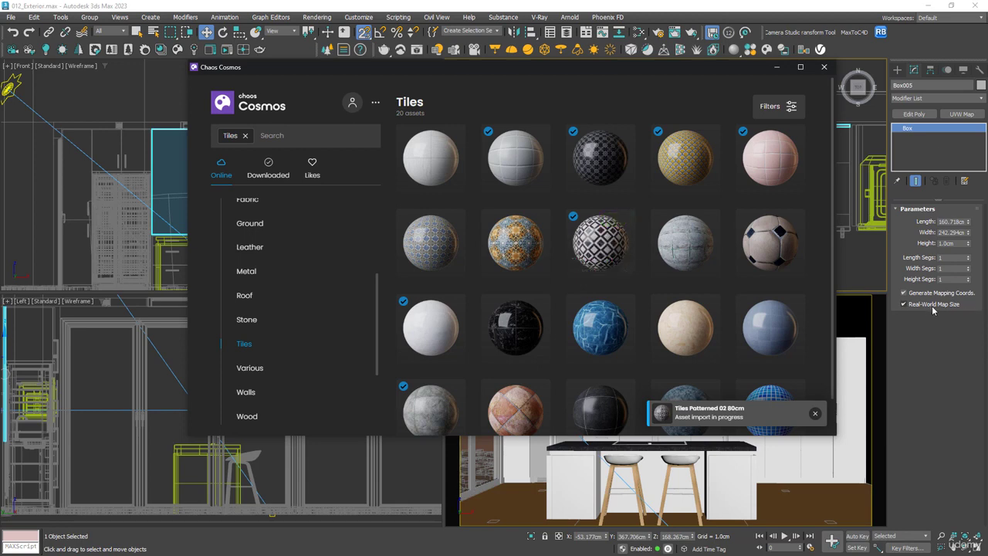
left_click(777, 68)
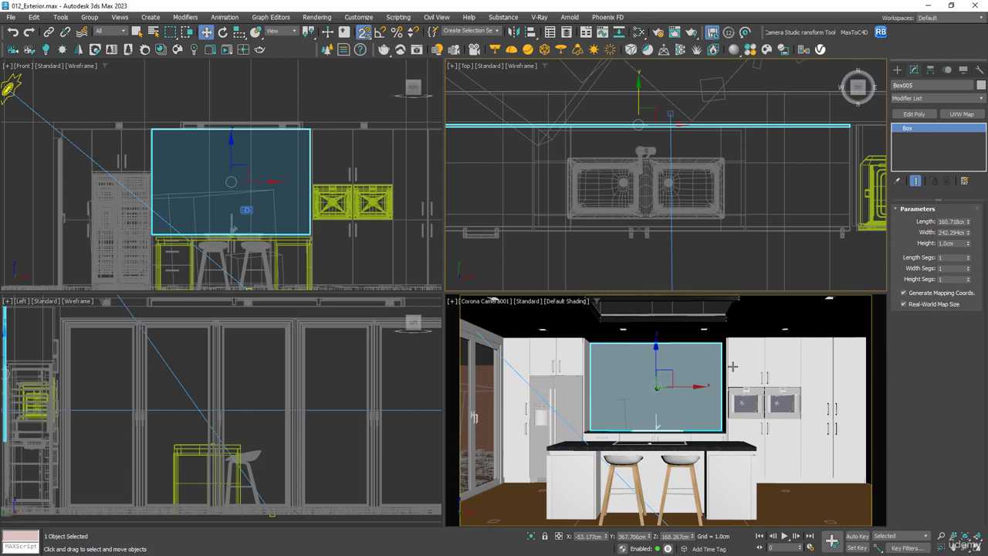
Pick the tile material from the backsplash box into the Slate Material Editor
key("m")
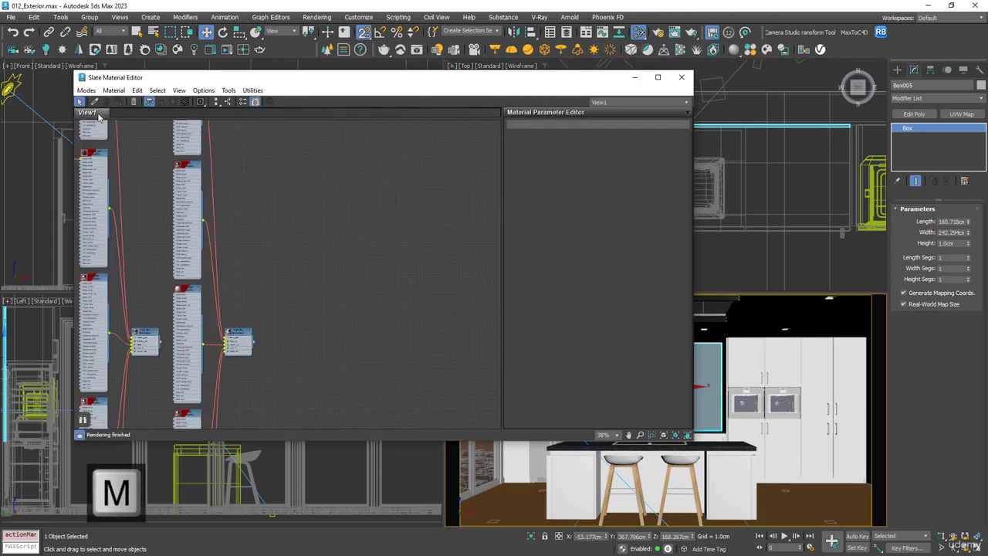
left_click(96, 102)
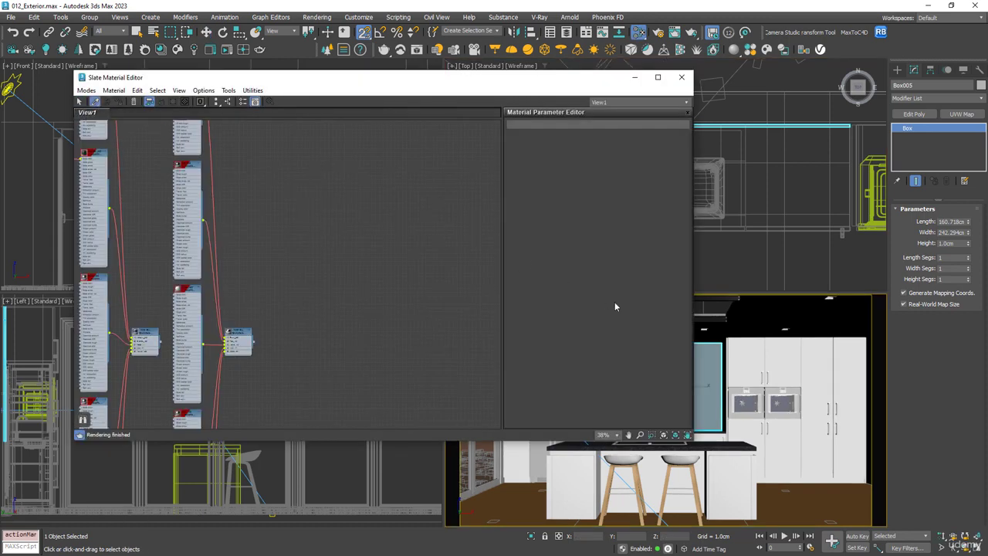
left_click(717, 363)
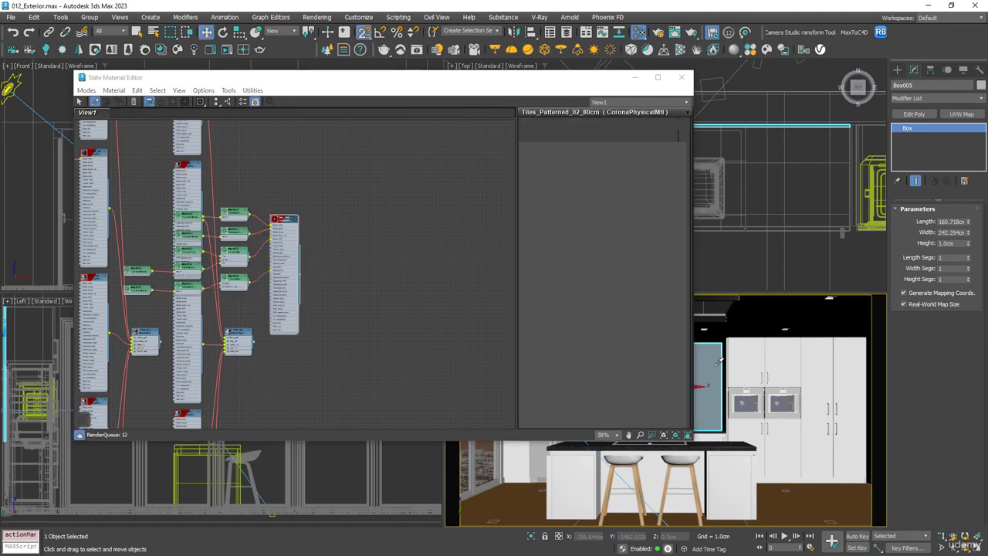
Lay out the tile material's child nodes and move its whole node tree clear of the other materials
scroll(275, 227, "up", 3)
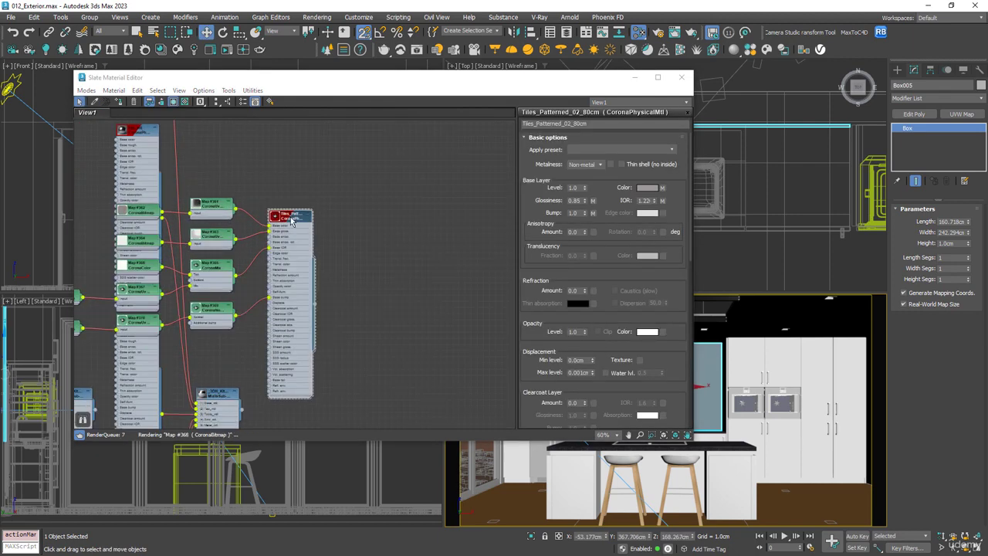
key("l")
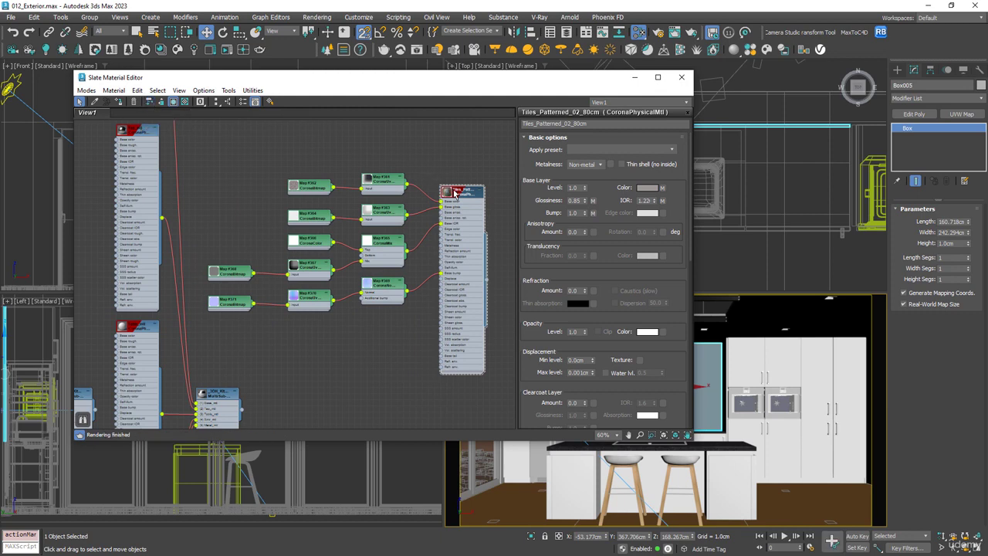
left_click_drag(454, 193, 481, 182)
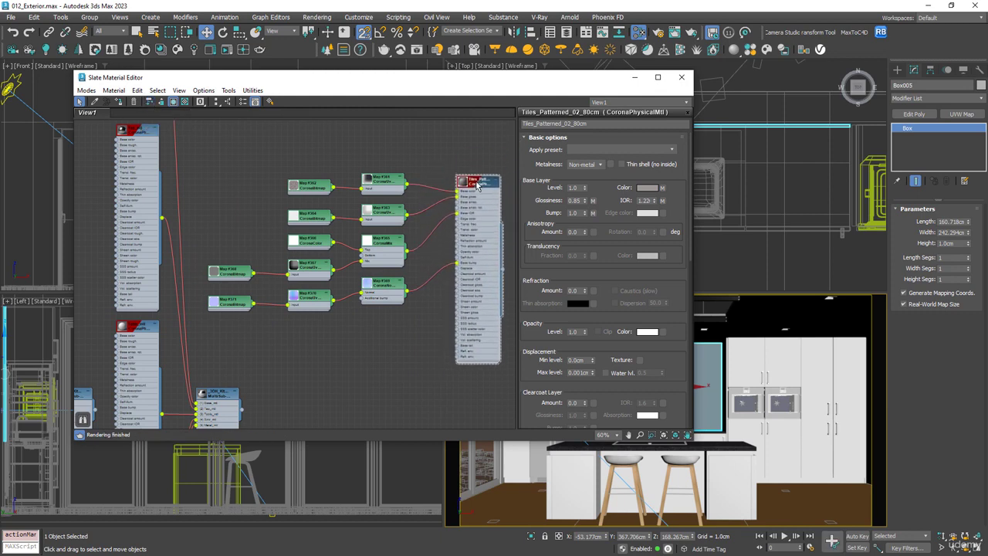
left_click(149, 101)
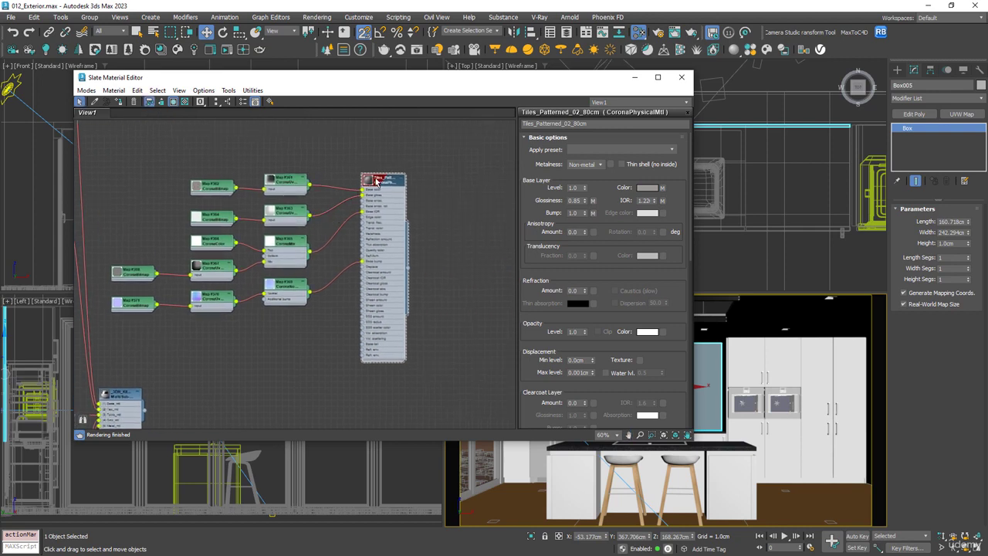
left_click_drag(377, 182, 377, 176)
scroll(247, 210, "up", 6)
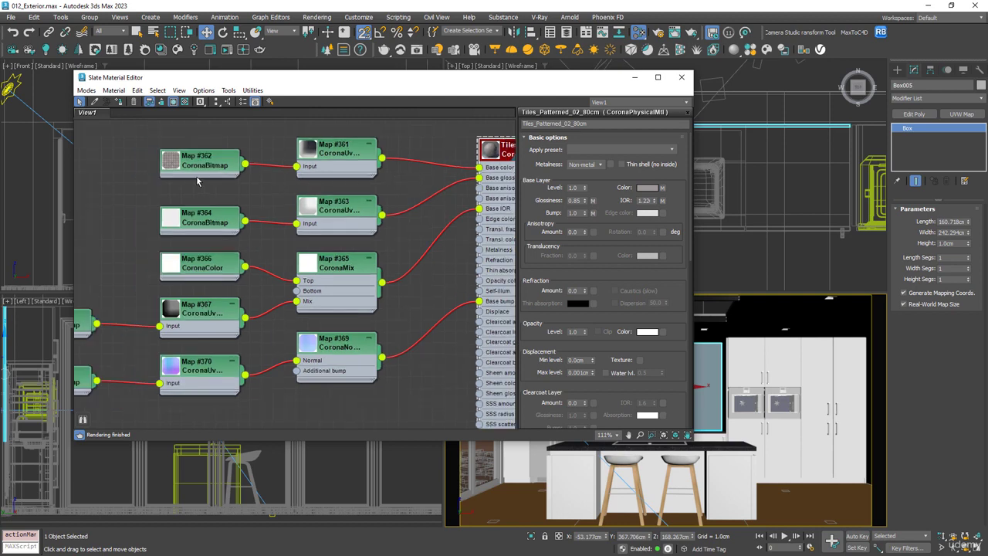
Show the tile material's base colour bitmap in the viewport, then minimize the Slate Material Editor
double_click(227, 170)
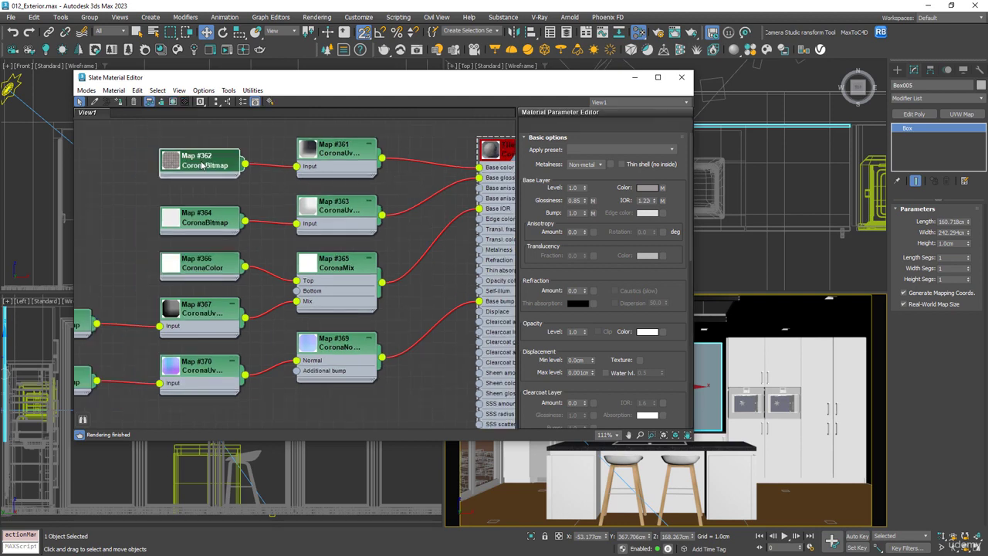
left_click(173, 102)
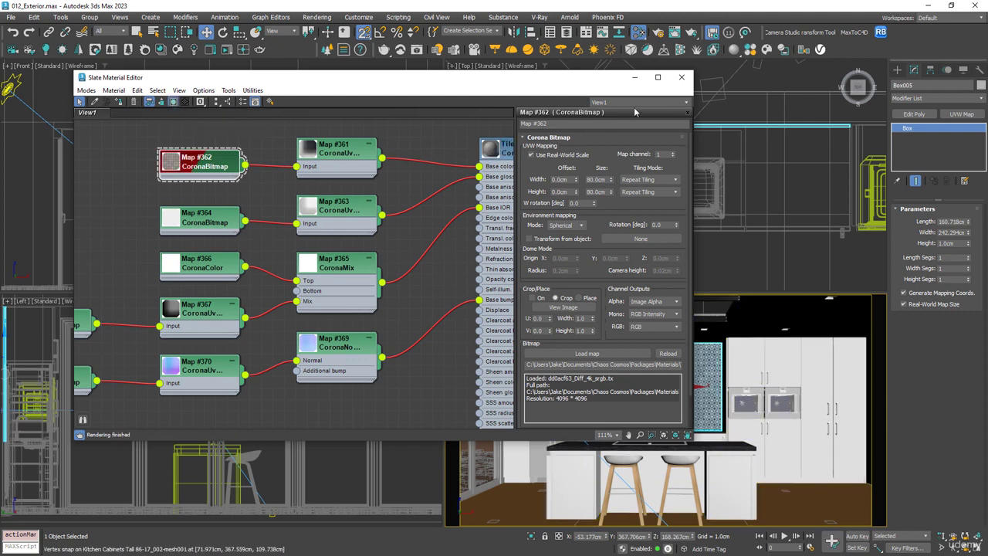
left_click(634, 79)
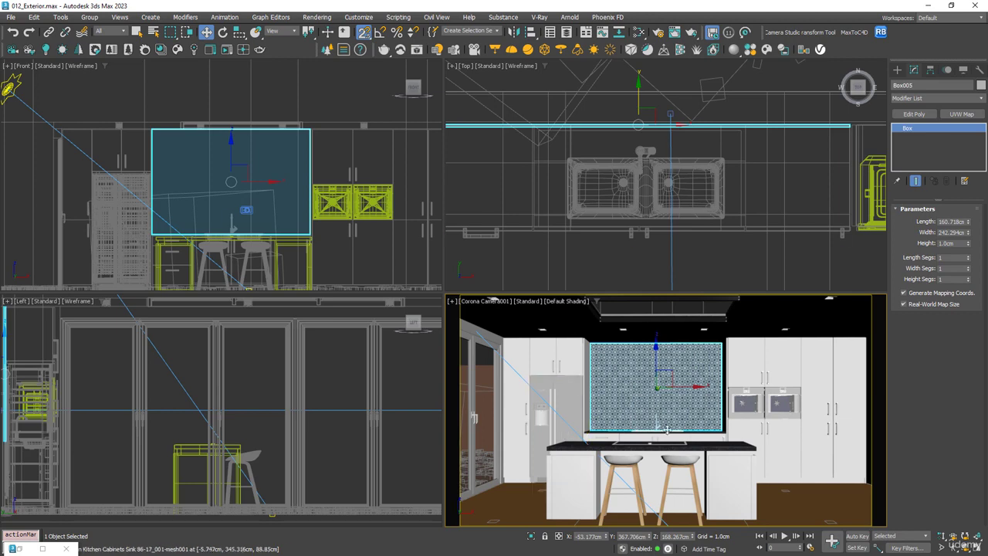
Create a box in the Front view spanning the gap between the tall cabinets, about 249 cm wide, 20 cm long and 26 cm high
left_click(898, 71)
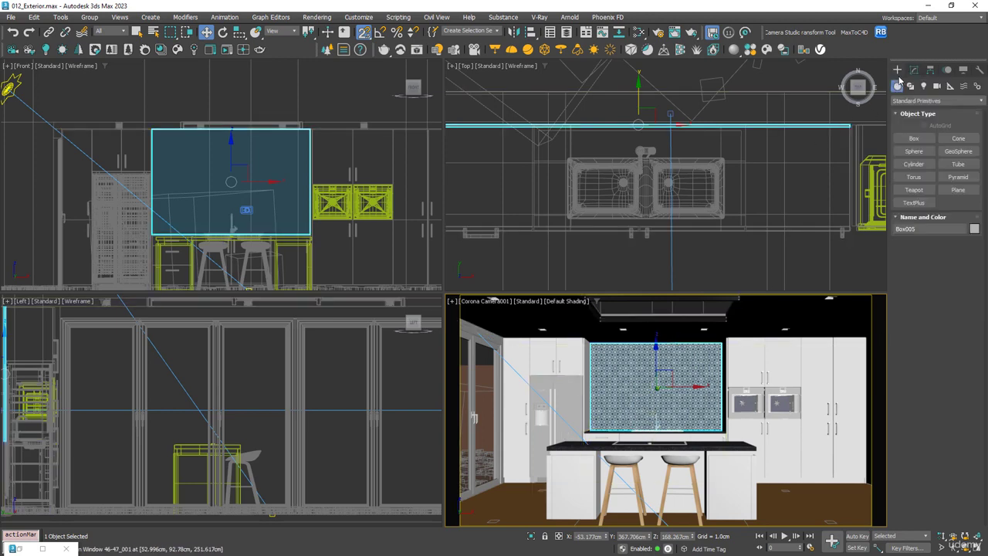
left_click(914, 139)
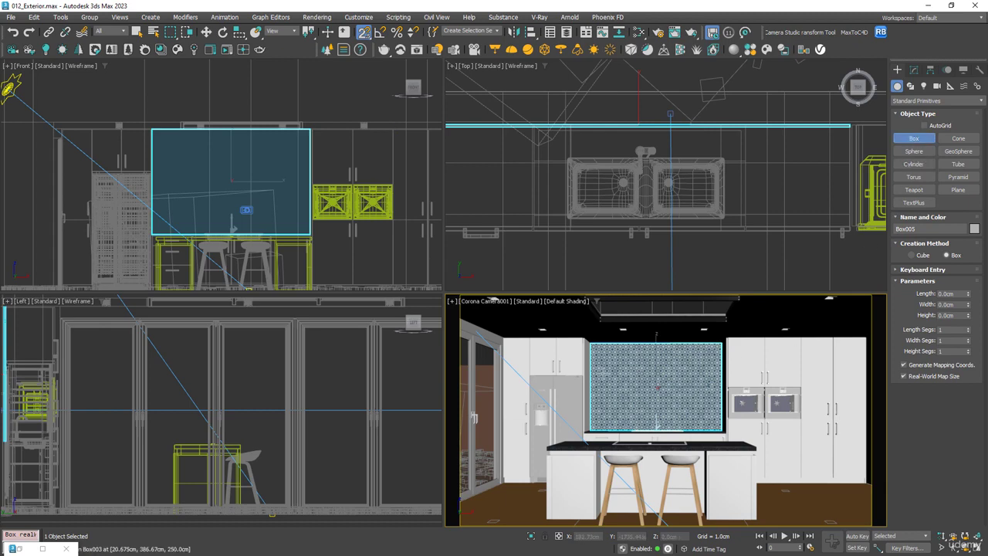
middle_click(171, 160)
key("s")
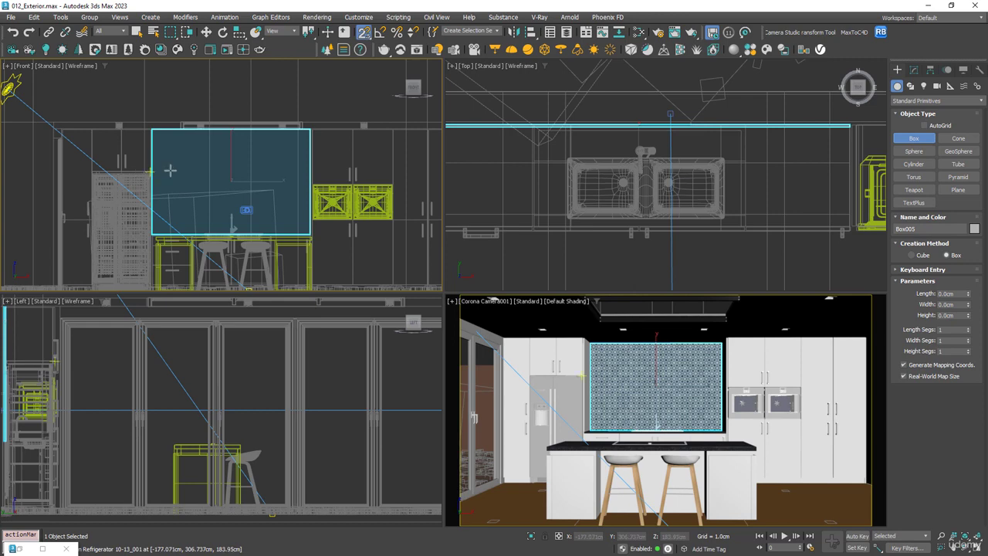
left_click_drag(149, 172, 313, 185)
left_click(322, 157)
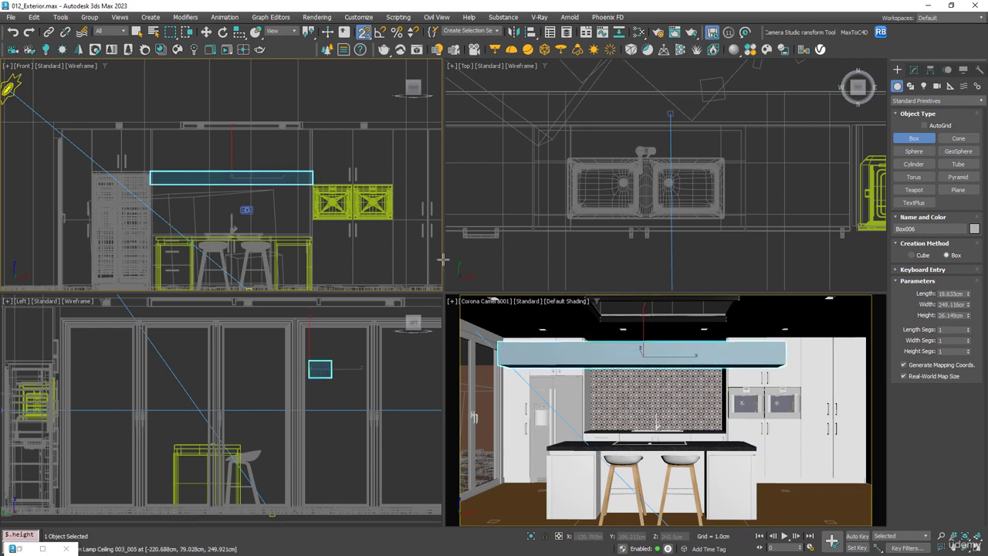
Move the new box in the Top view back against the tiled wall behind the sink
right_click(731, 206)
key("w")
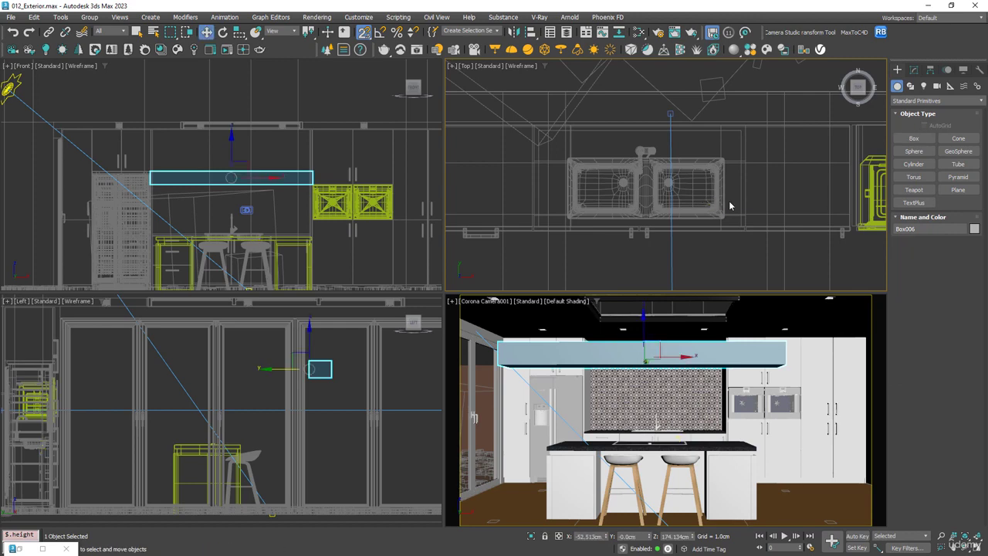
right_click(742, 210)
left_click(754, 222)
scroll(651, 179, "down", 3)
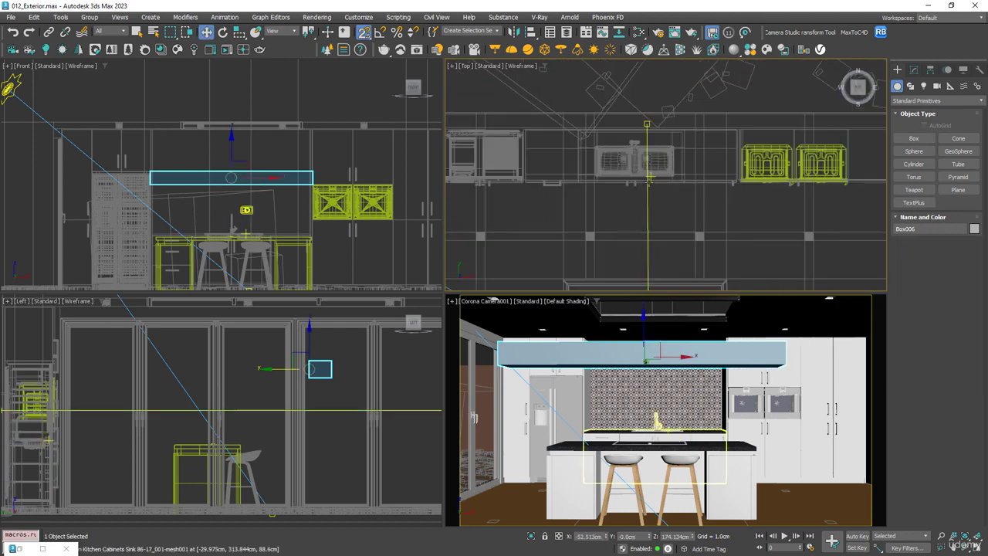
scroll(650, 179, "down", 3)
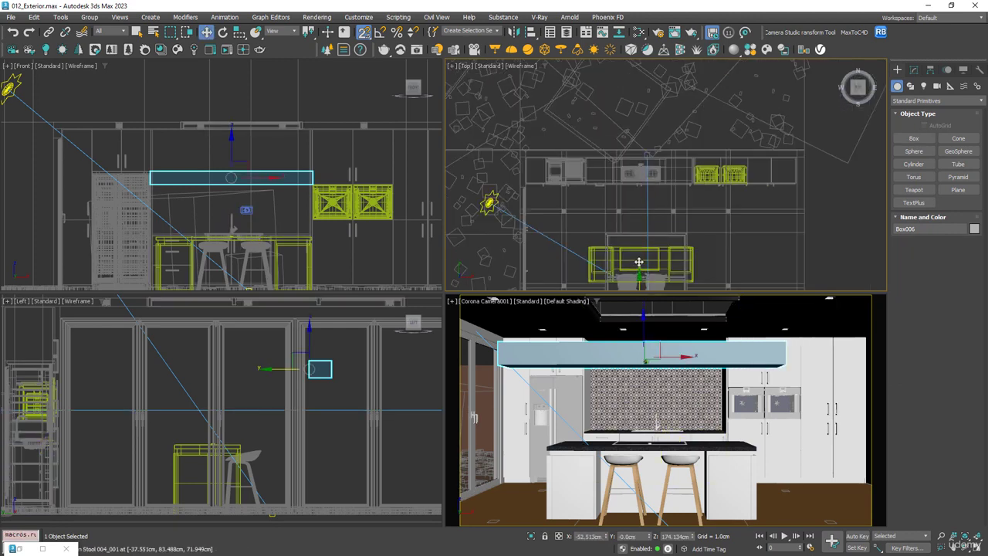
left_click_drag(639, 261, 683, 164)
scroll(684, 165, "up", 3)
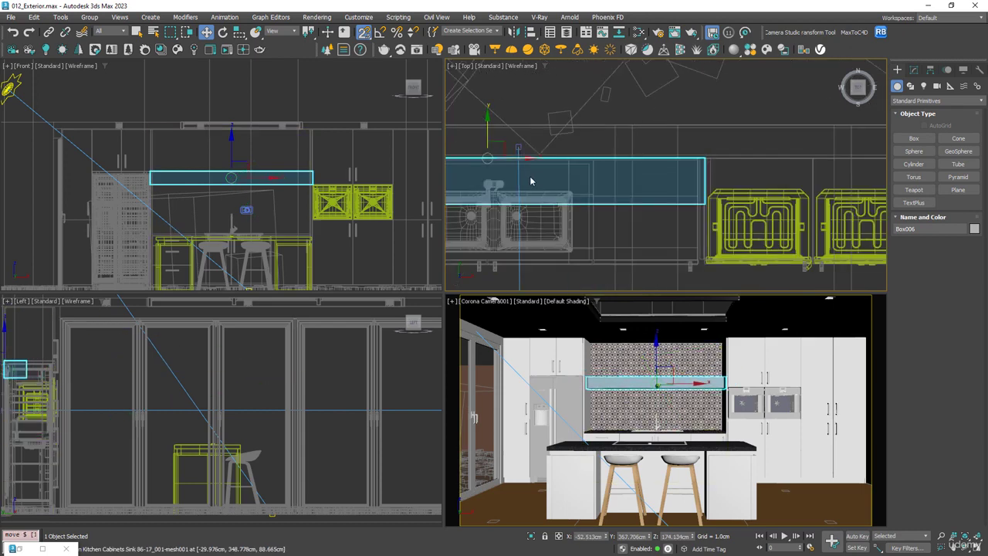
middle_click_drag(621, 176, 729, 172)
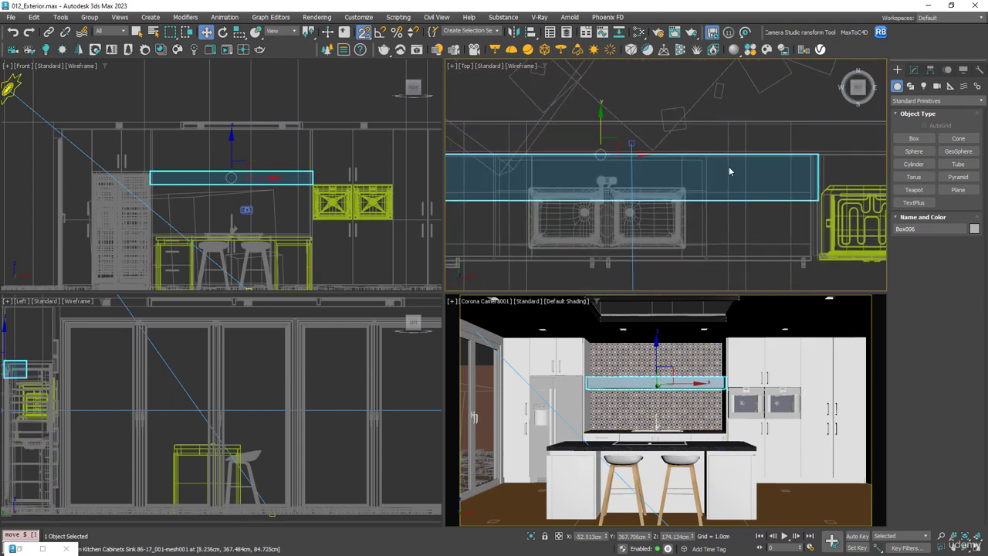
Set the box's height to 25 cm and length to 3 cm, and raise it about 15 cm up the tiled wall
left_click(913, 70)
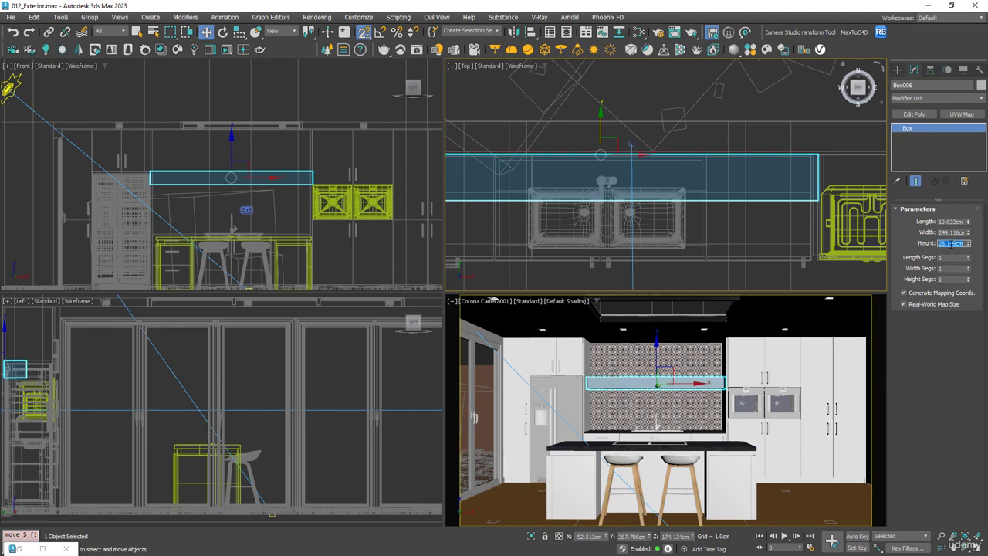
key("Return")
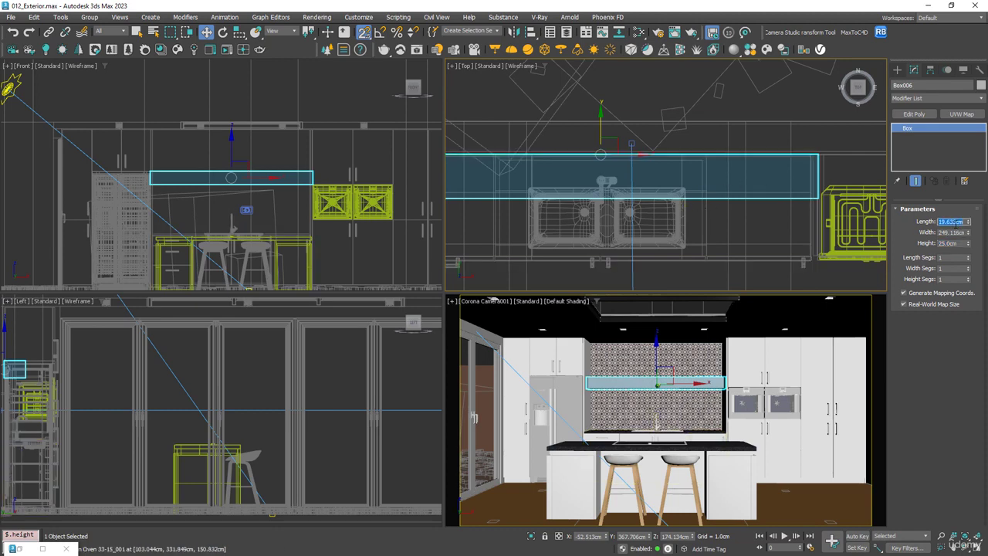
key("Return")
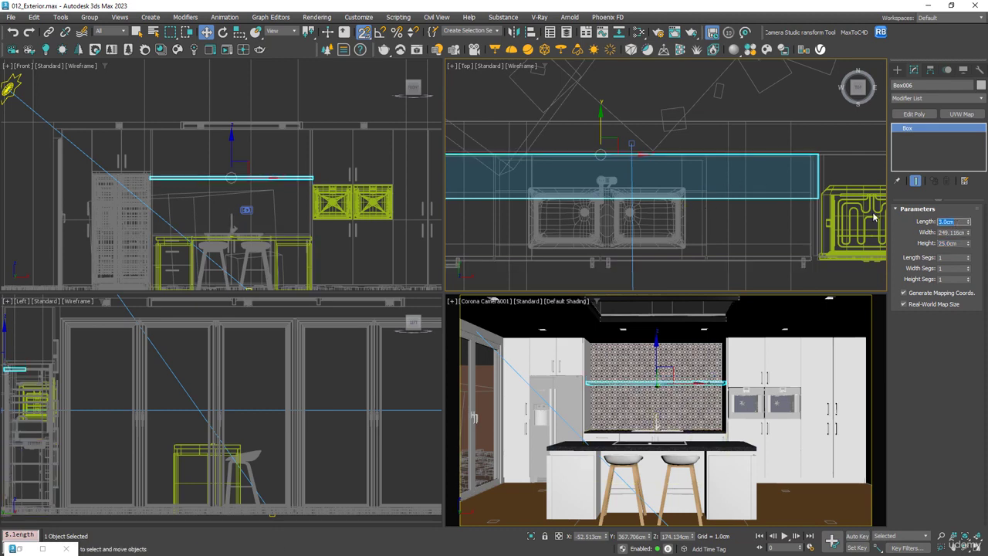
left_click_drag(587, 383, 580, 376)
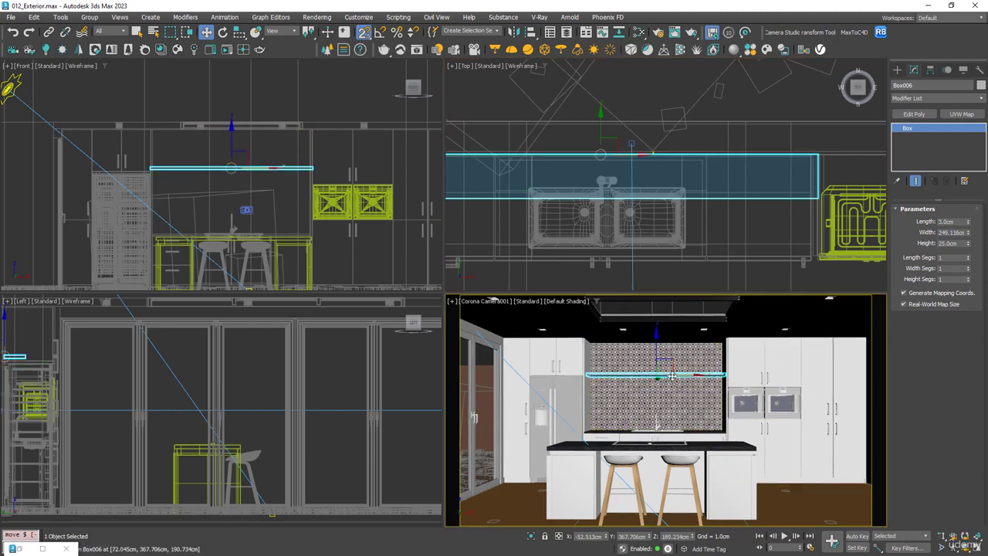
Isolate the shelf box and view it at an angle in a maximized Perspective viewport with edged faces
key("F4")
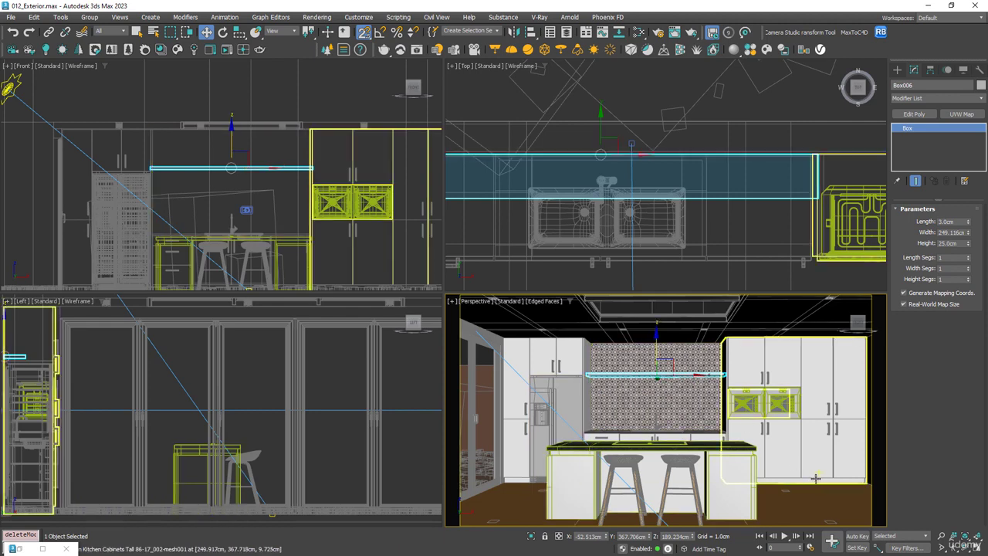
key("alt+q")
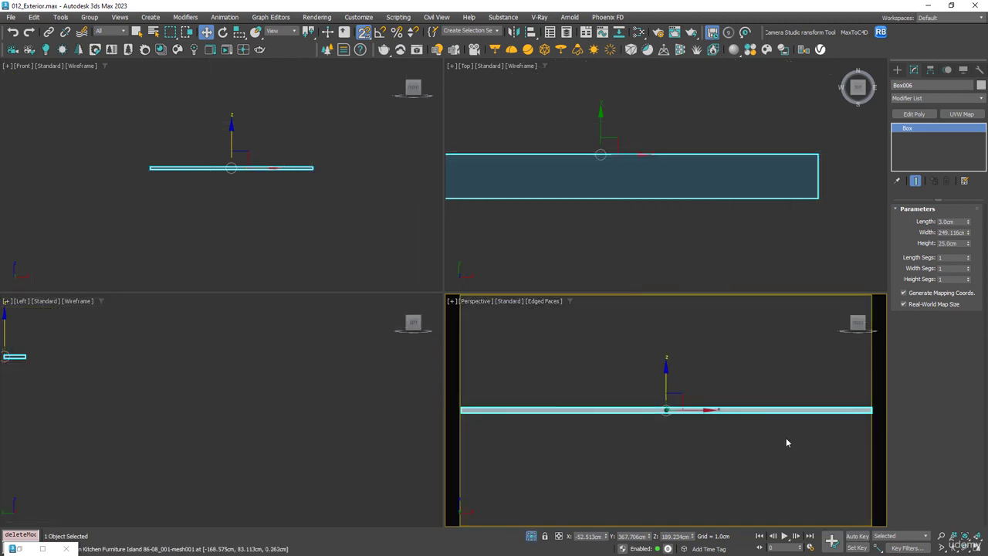
left_click(977, 546)
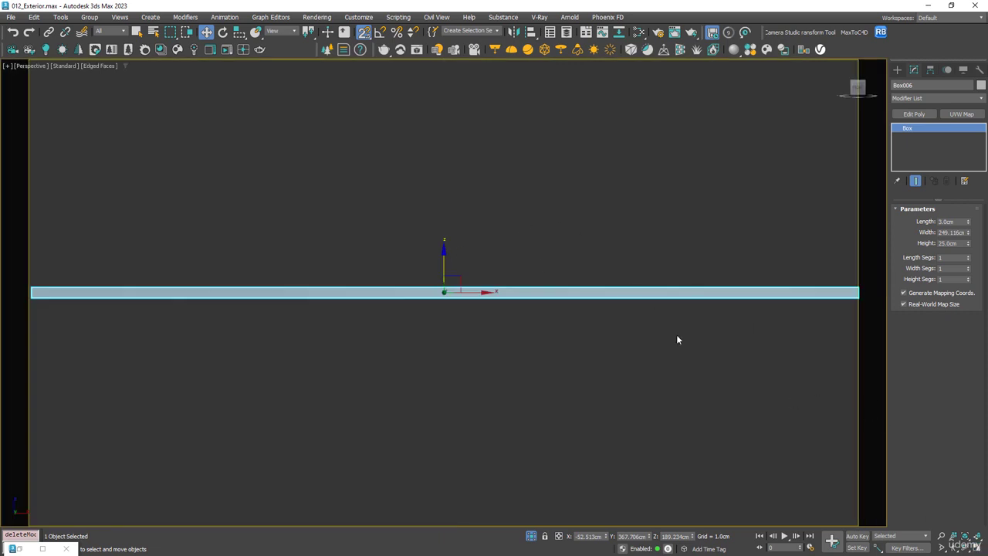
key("p")
scroll(605, 289, "down", 5)
middle_click_drag(553, 259, 582, 284, "alt")
scroll(581, 283, "up", 3)
Set the shelf box's height segments to 5 and add an Edit Poly modifier
left_click(969, 279)
left_click(970, 278)
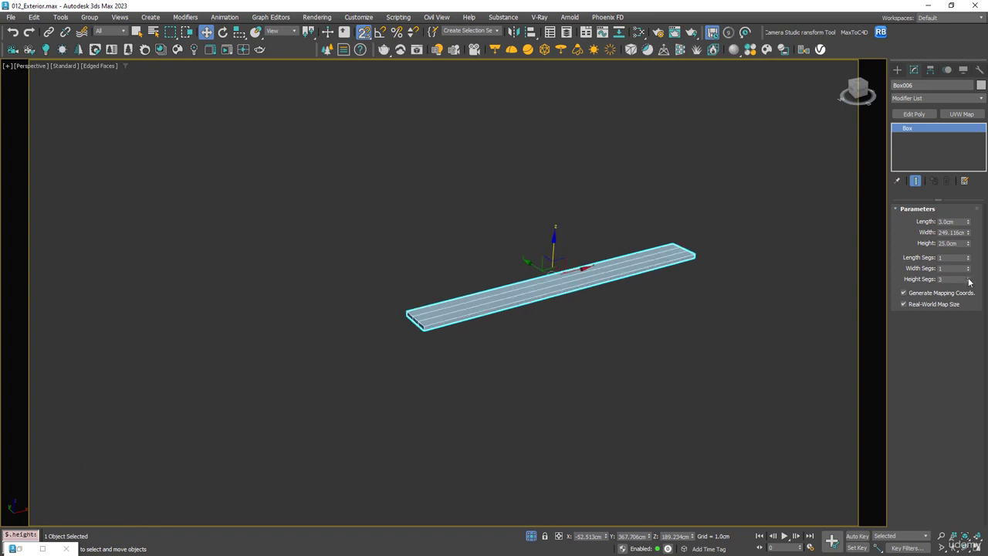
left_click(969, 279)
left_click(969, 279)
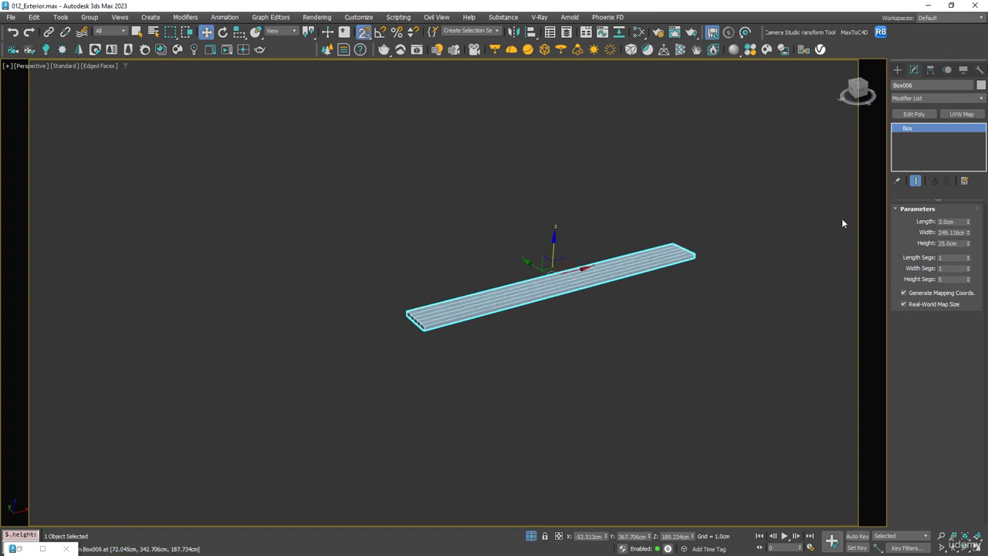
left_click(915, 114)
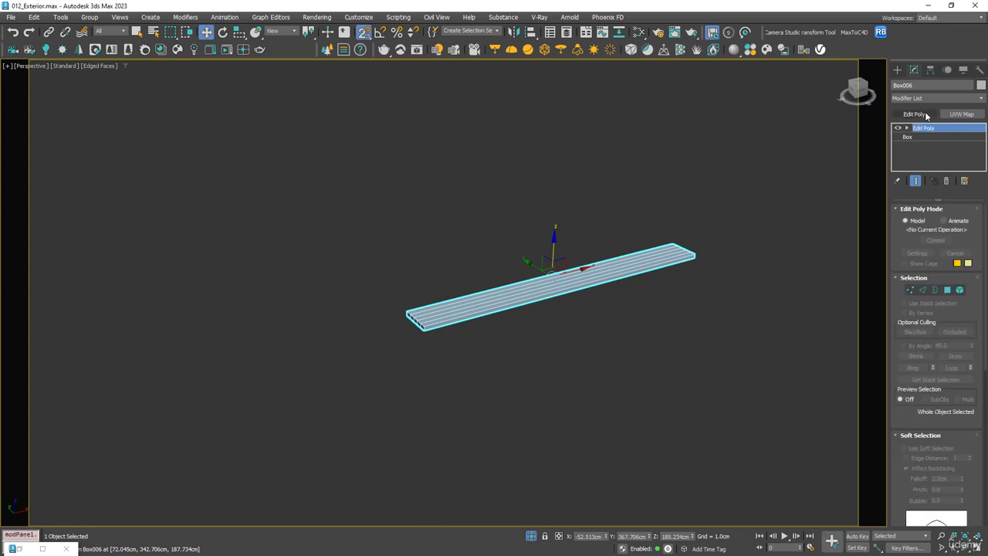
Select all polygons of the shelf's four front strips in the Top view, leaving out the strip nearest the wall
key("t")
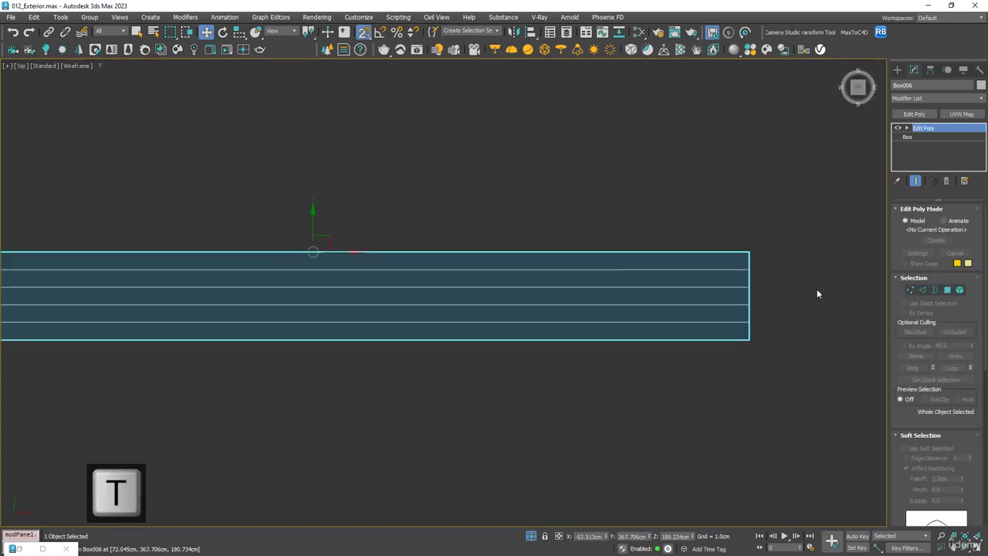
key("z")
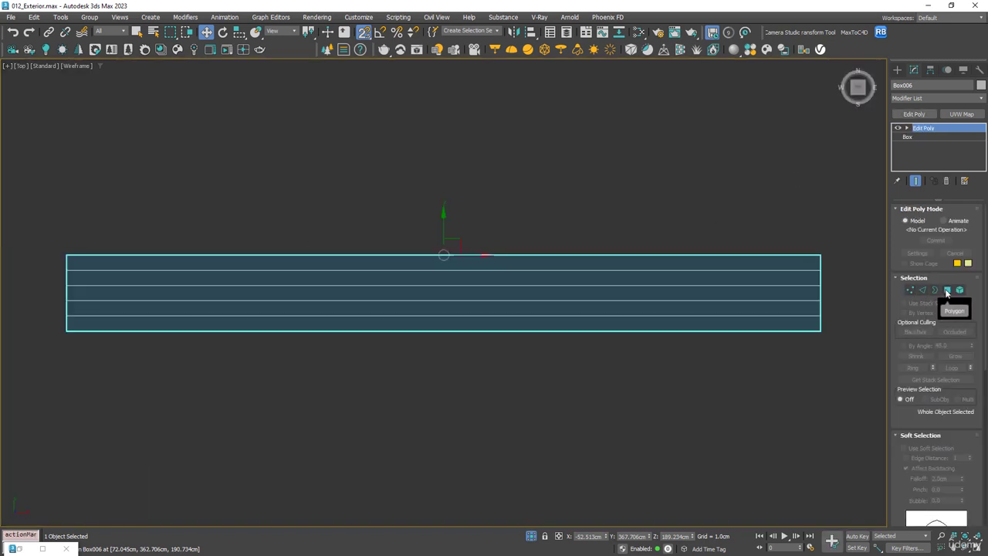
left_click(947, 291)
scroll(447, 354, "up", 4)
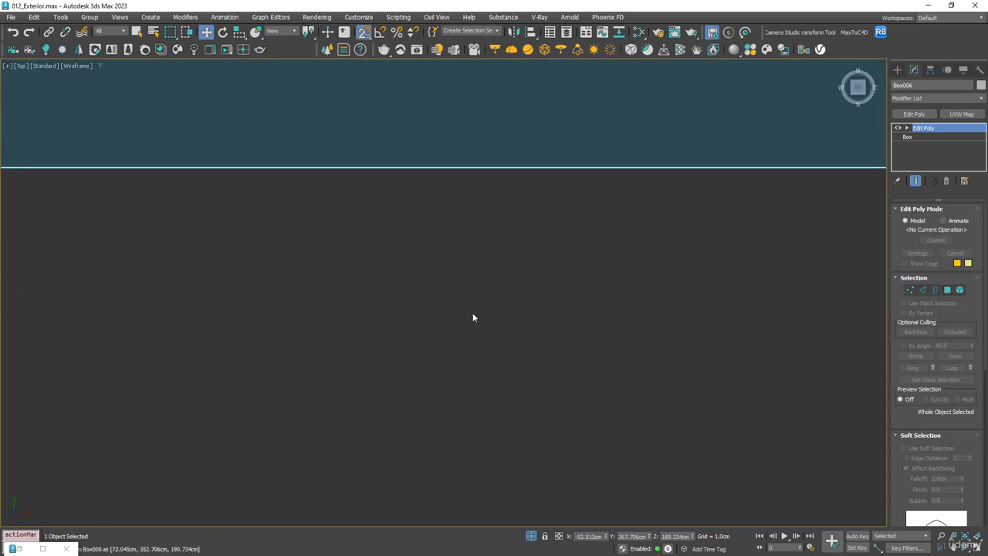
scroll(450, 352, "down", 2)
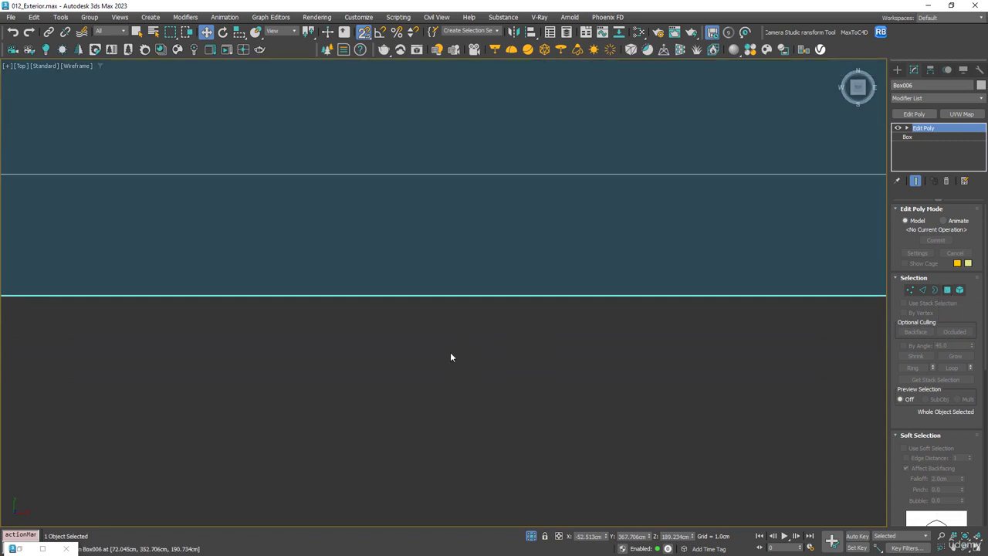
key("z")
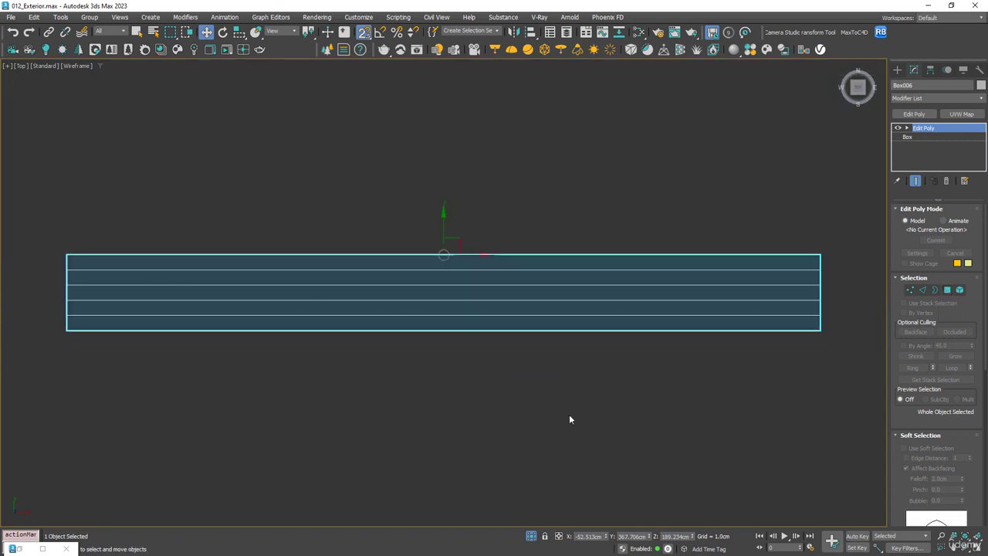
left_click(947, 289)
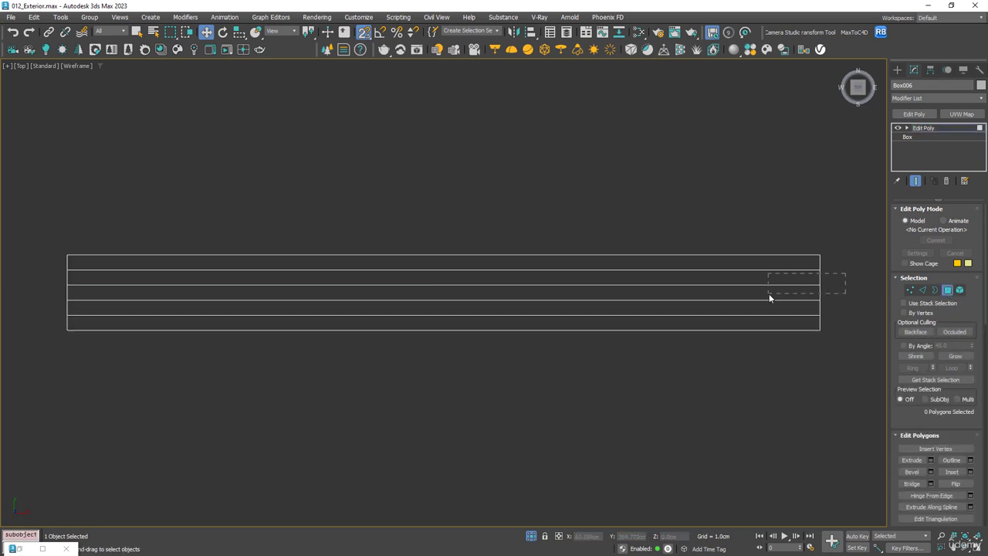
left_click_drag(15, 392, 15, 392)
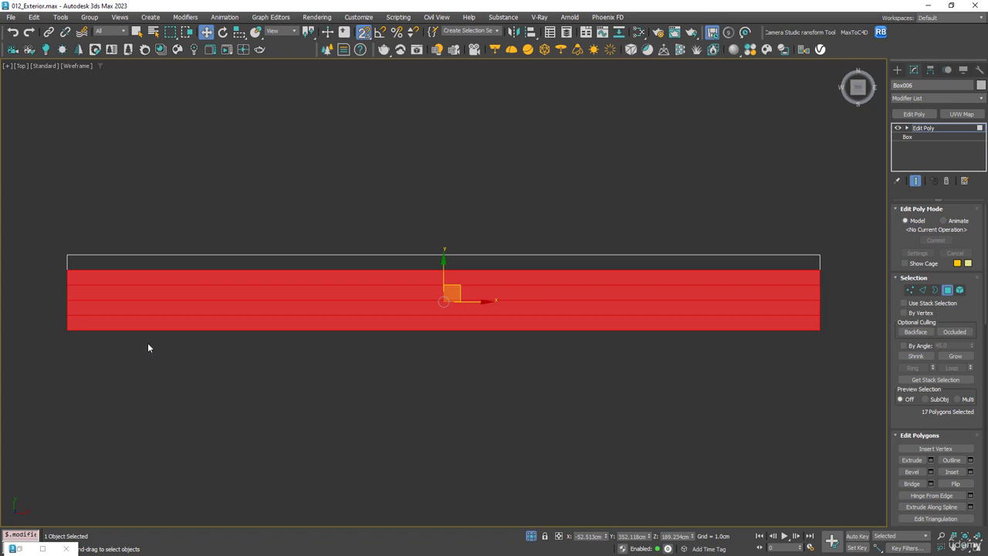
Remove the upper, side and front faces from the selection in the Front view, keeping only the four underside polygons
key("f")
scroll(369, 263, "up", 2)
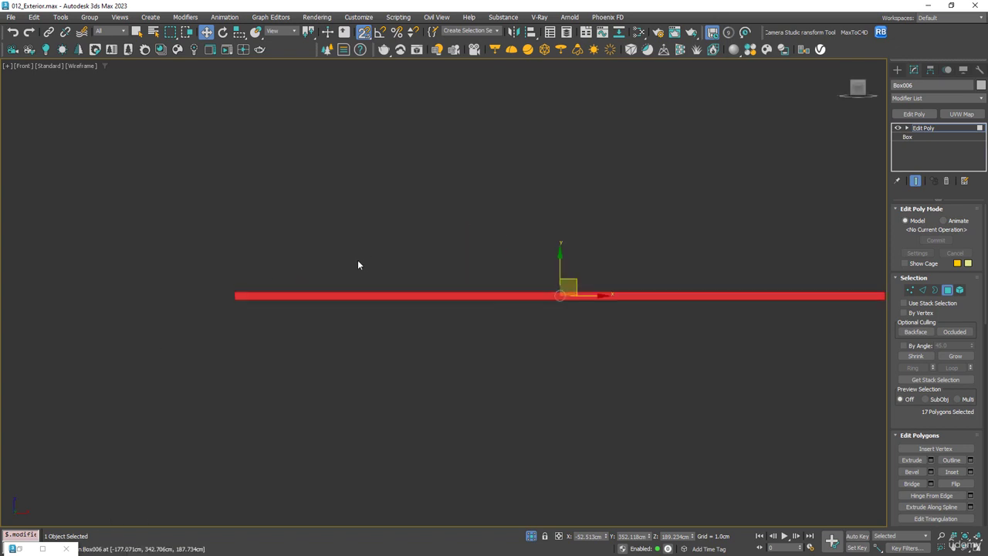
scroll(487, 273, "down", 1)
middle_click_drag(487, 273, 337, 290)
key("alt")
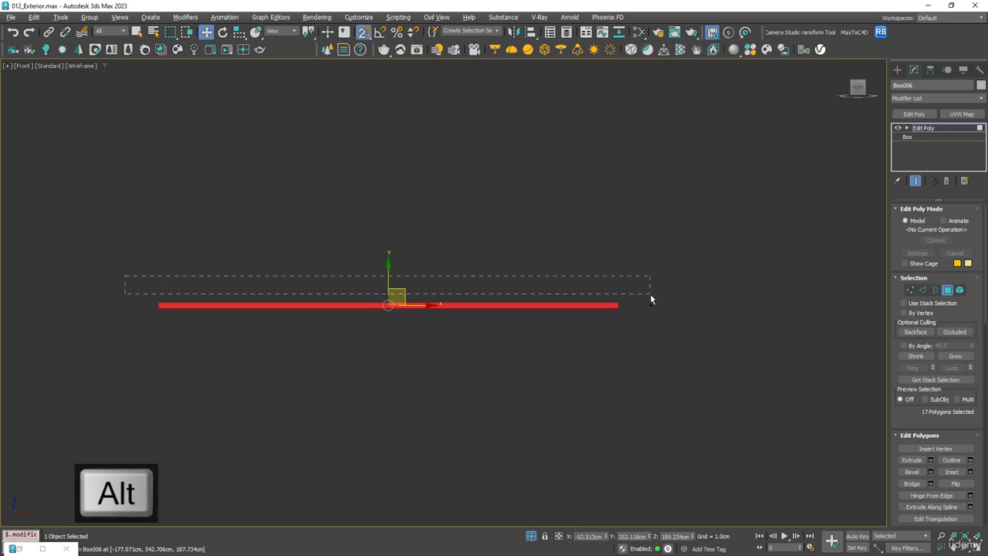
left_click_drag(650, 294, 673, 305, "alt")
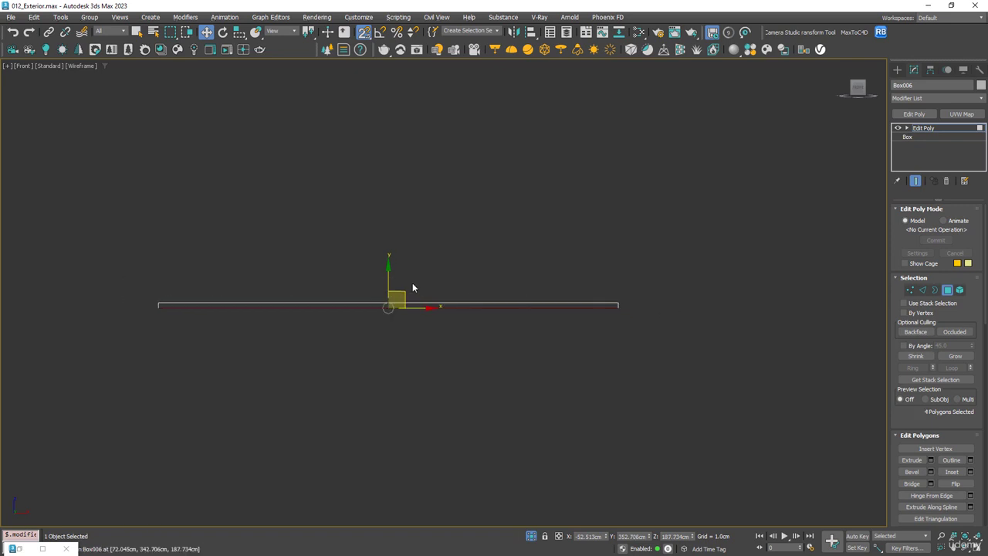
middle_click_drag(413, 283, 468, 294, "alt")
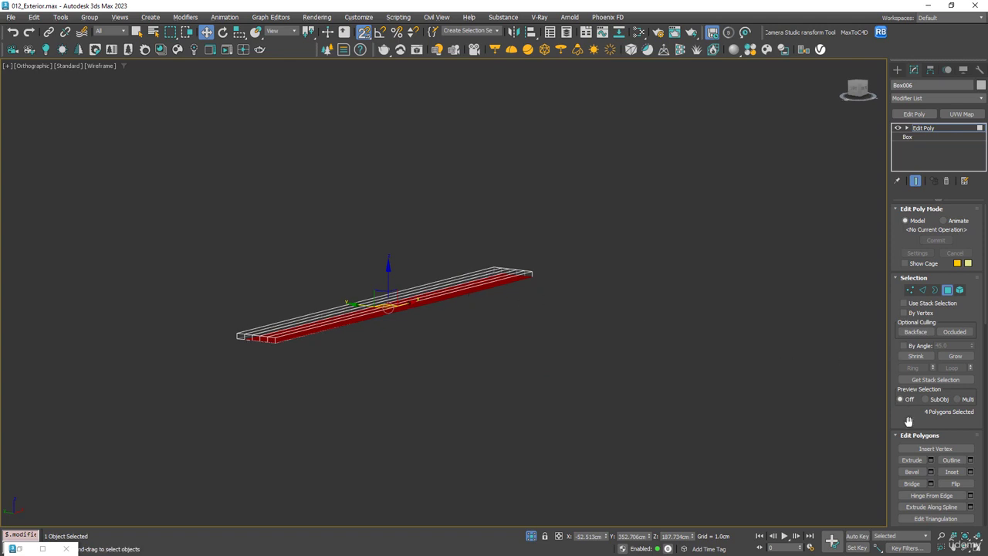
Extrude the four selected underside polygons of the shelf by 2 cm and leave polygon editing
left_click(931, 460)
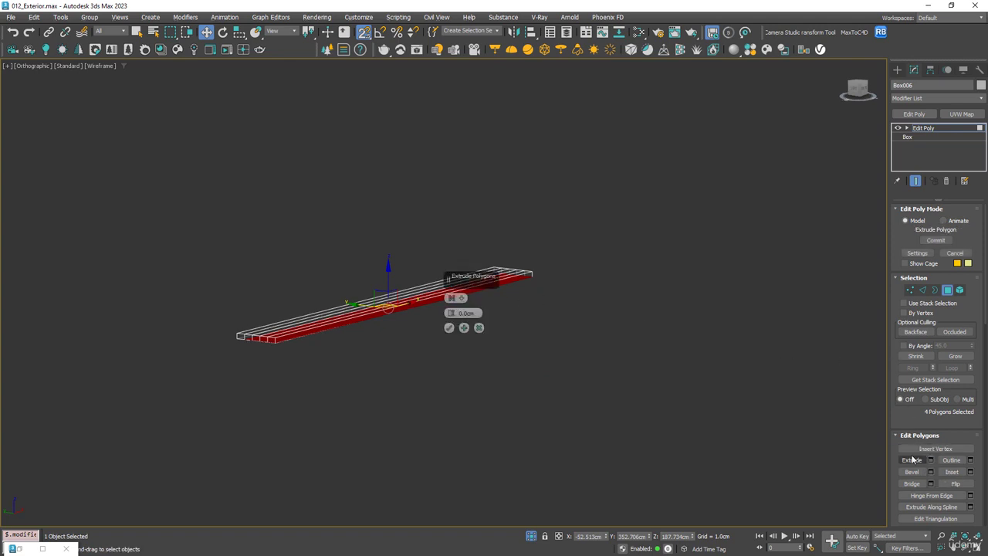
double_click(463, 312)
type("2")
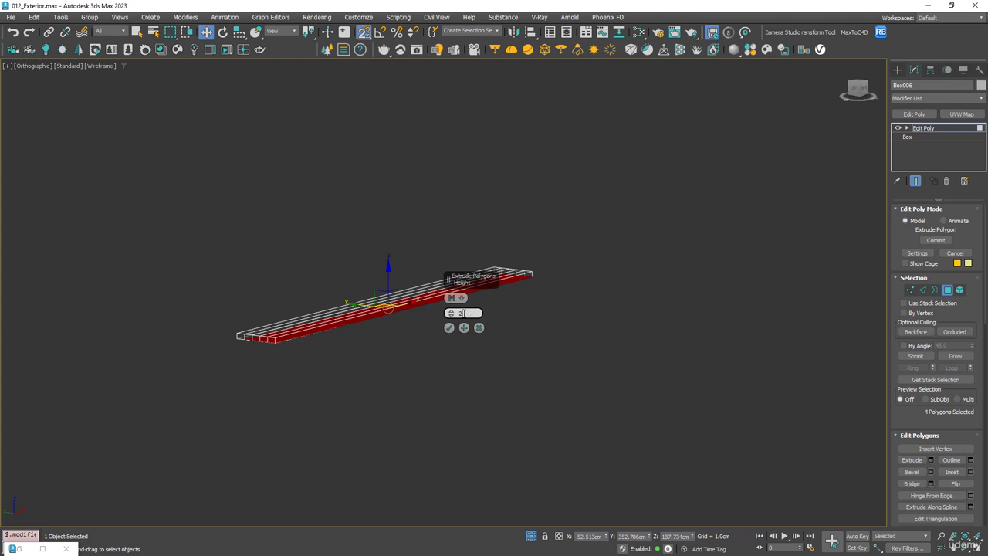
key("Return")
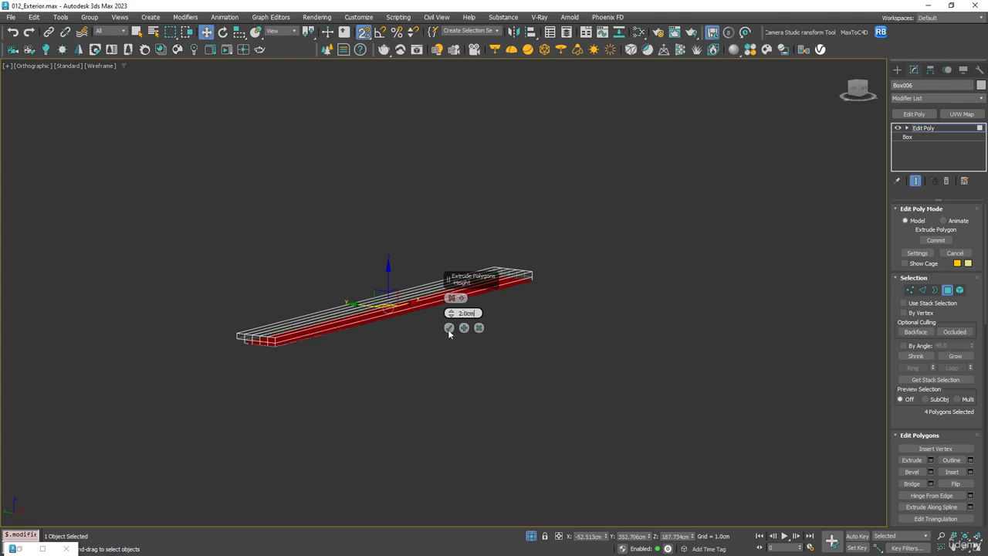
left_click(449, 328)
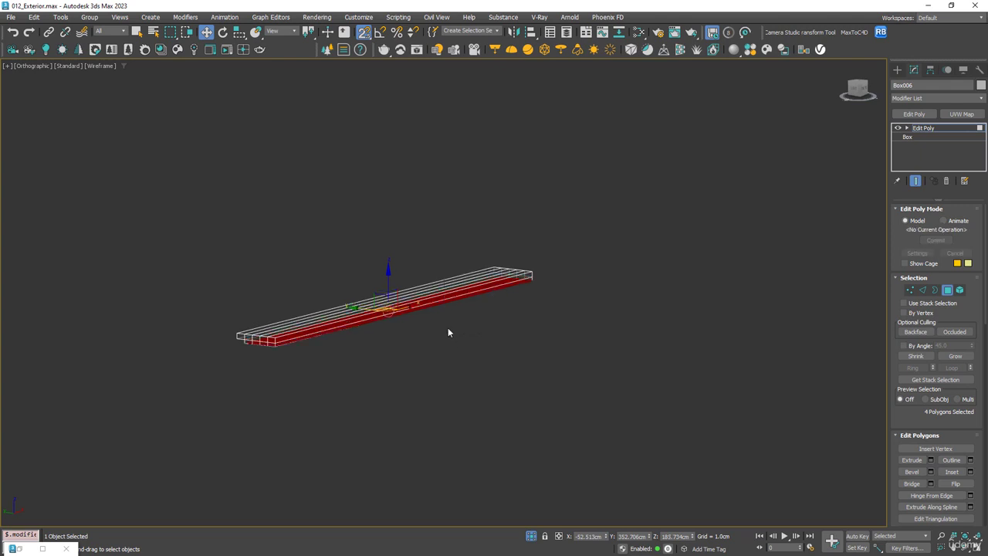
key("p")
key("z")
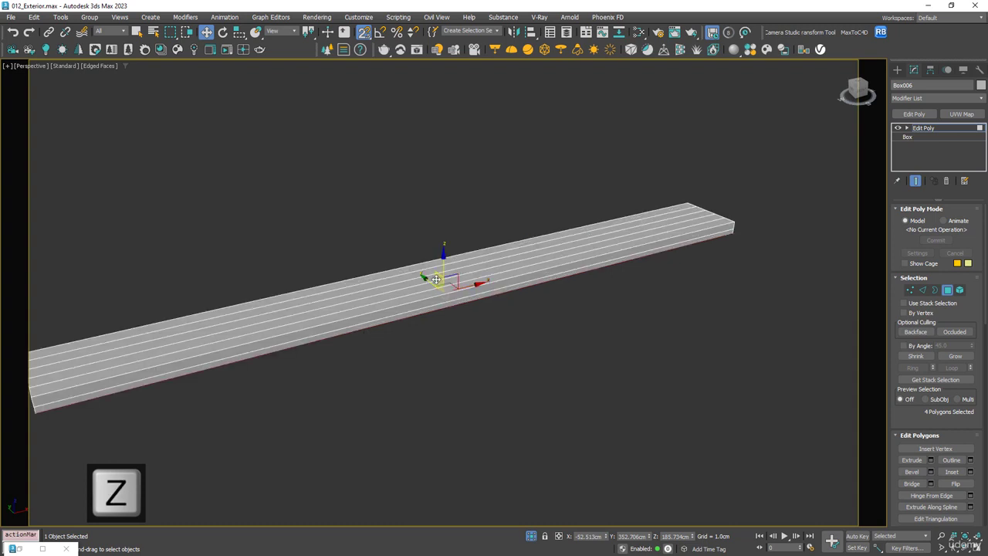
middle_click_drag(392, 293, 453, 309, "alt")
scroll(393, 286, "up", 3)
scroll(392, 286, "down", 3)
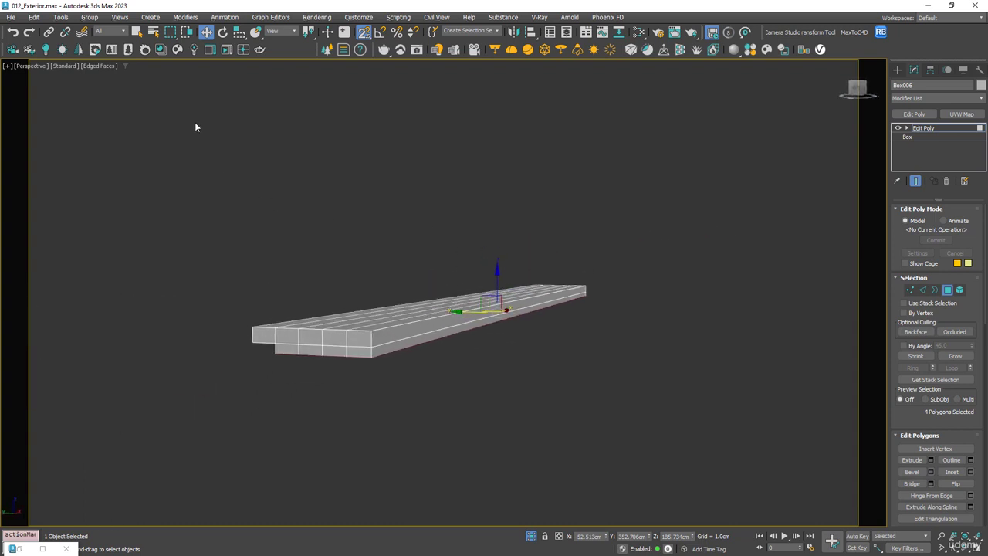
left_click(948, 290)
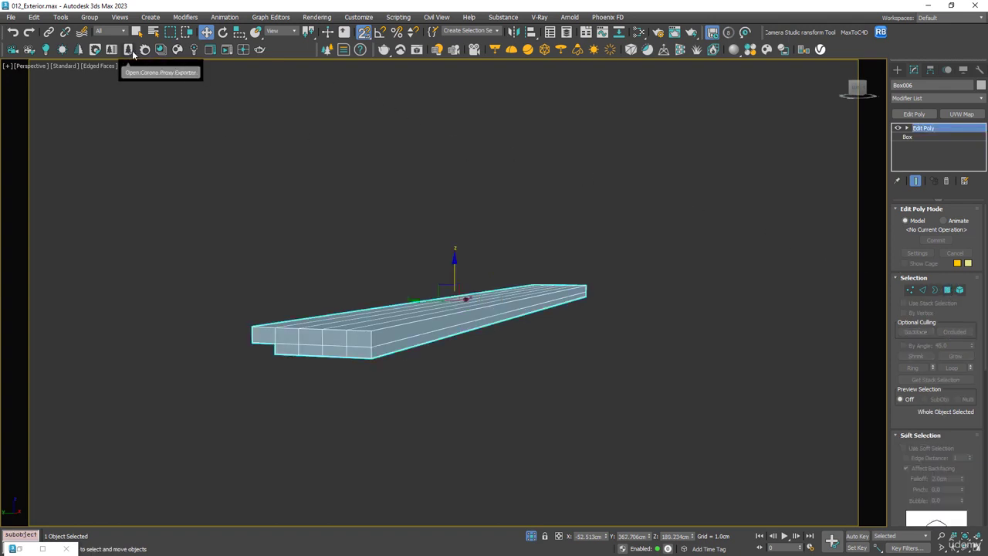
Import the Wood 07 200cm material from the Wood category of Chaos Cosmos onto the selected shelf
left_click(177, 49)
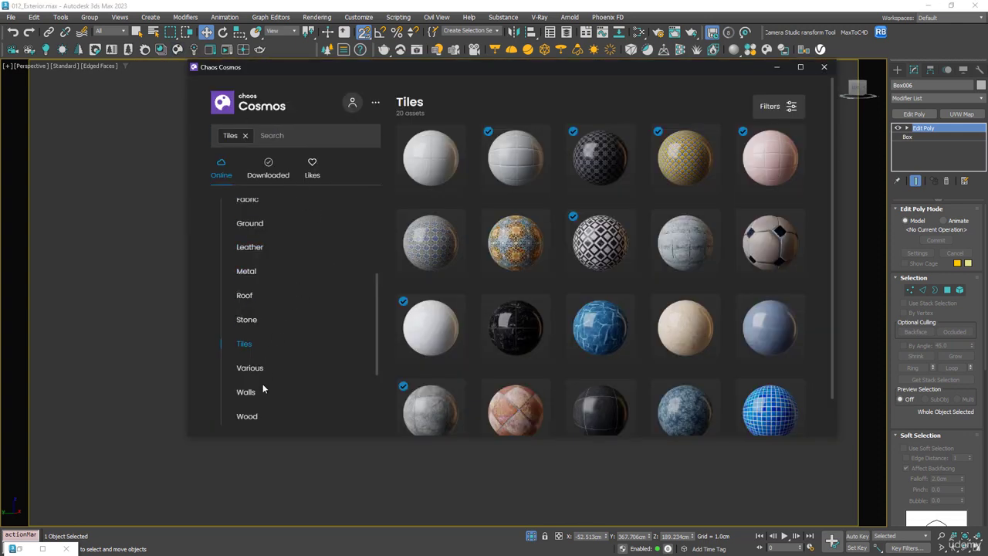
left_click(249, 417)
scroll(456, 305, "down", 2)
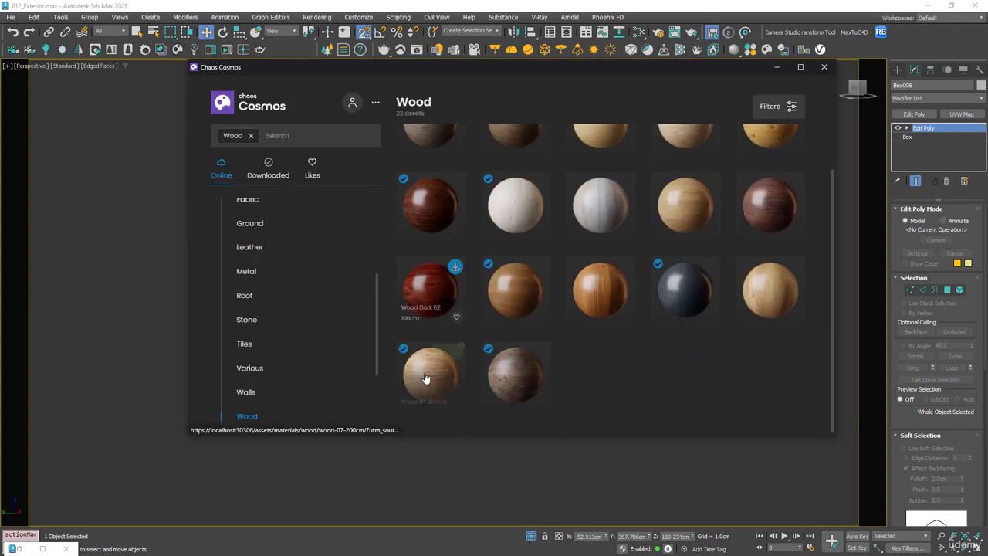
mouse_move(433, 379)
left_click(444, 351)
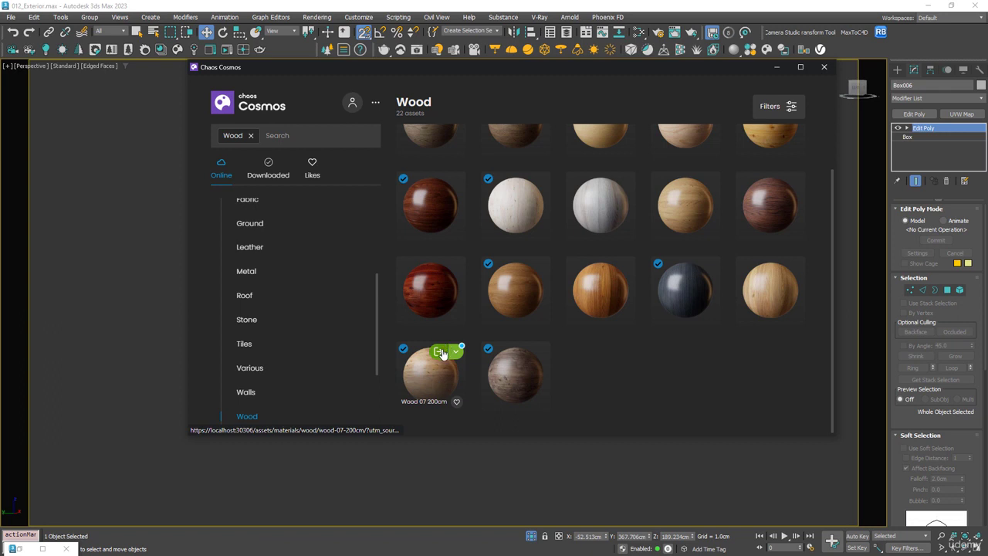
left_click(777, 68)
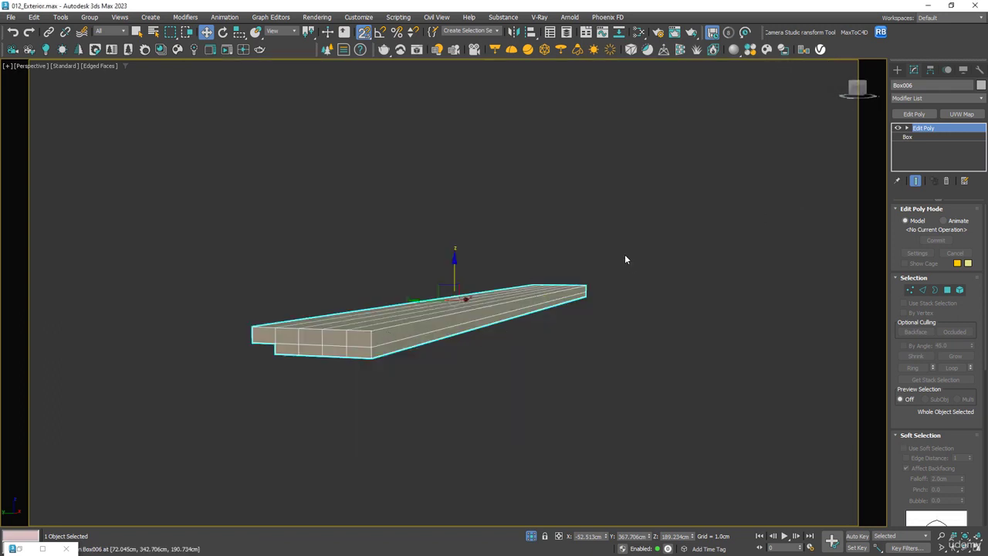
Pick the shelf's wood material into the Slate Material Editor and show its base colour bitmap in the viewport
key("m")
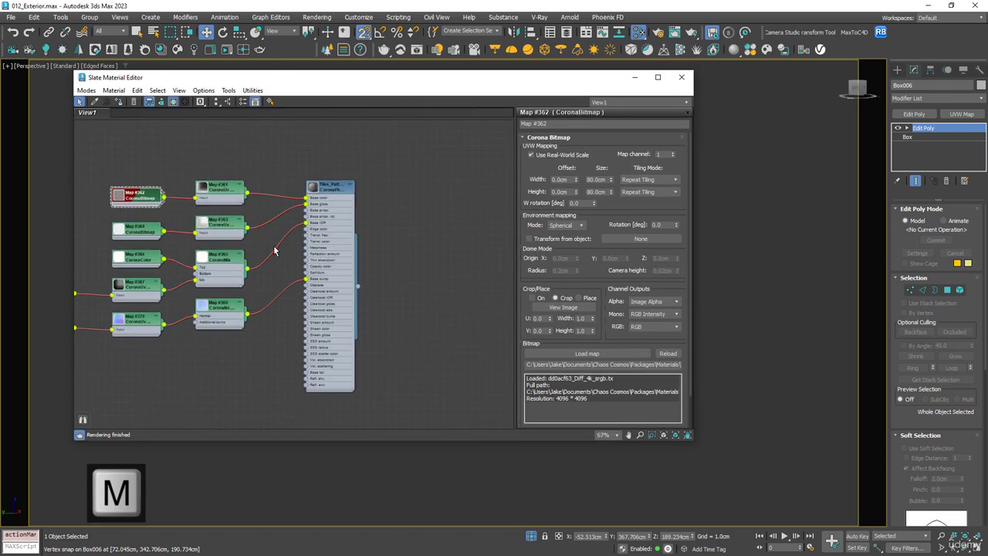
middle_click_drag(373, 209, 218, 200)
left_click(96, 101)
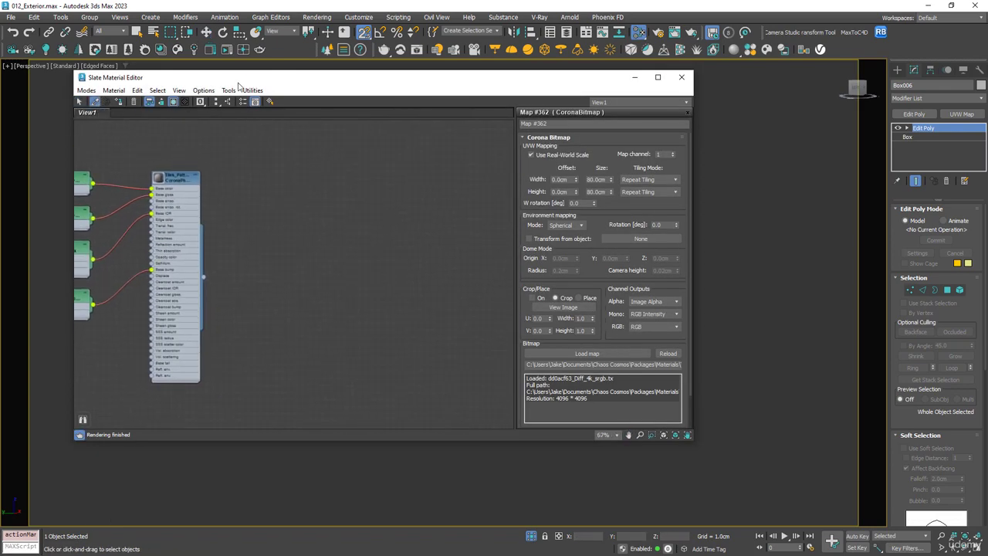
left_click_drag(263, 82, 557, 83)
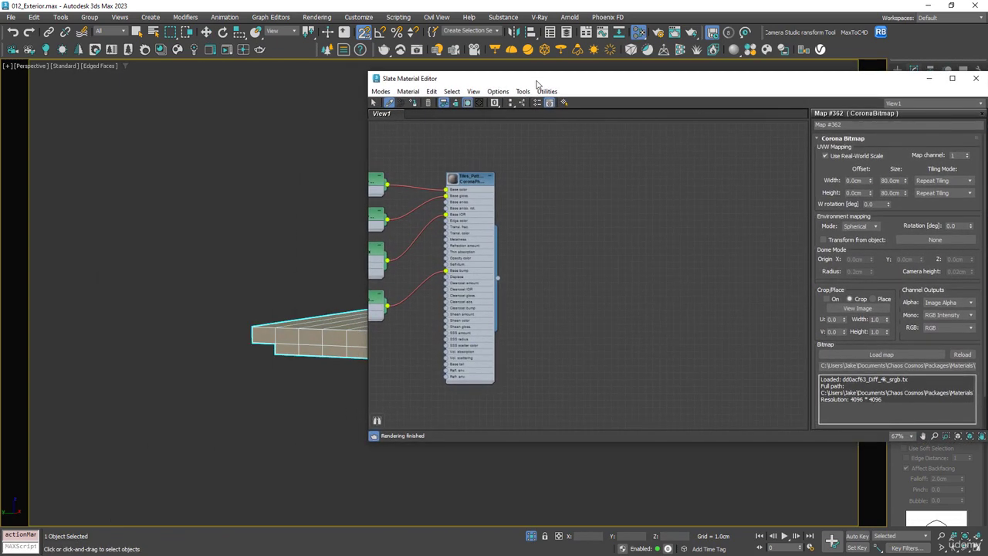
left_click(324, 337)
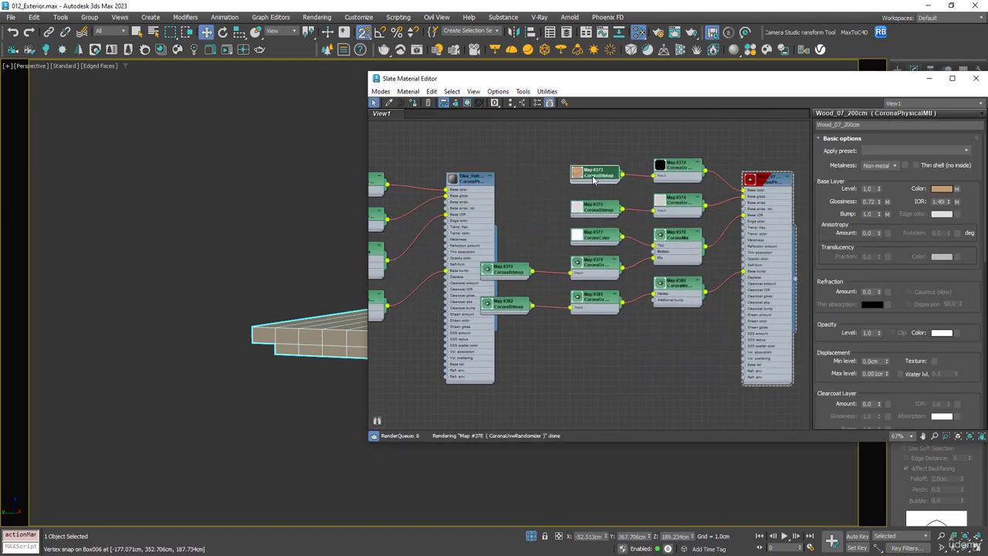
double_click(593, 179)
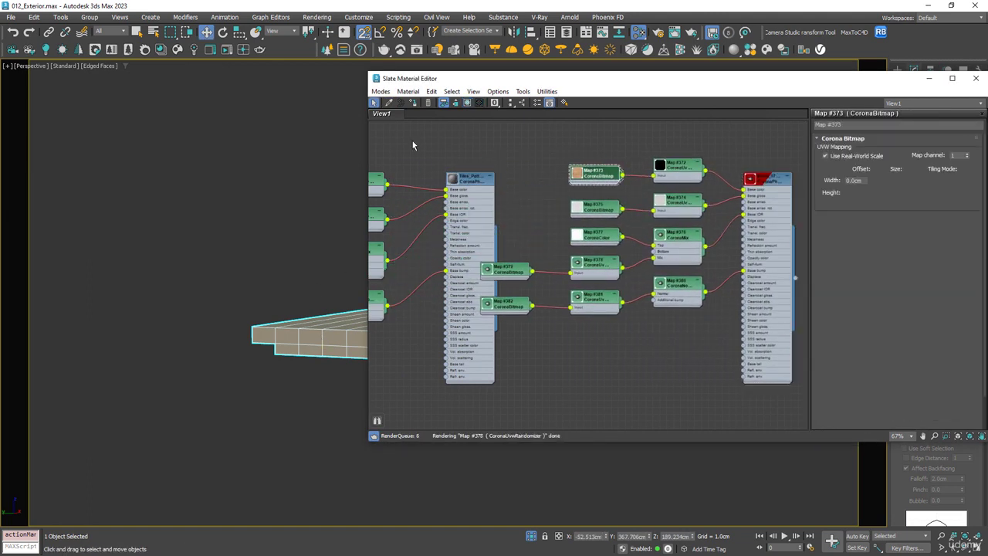
left_click(466, 105)
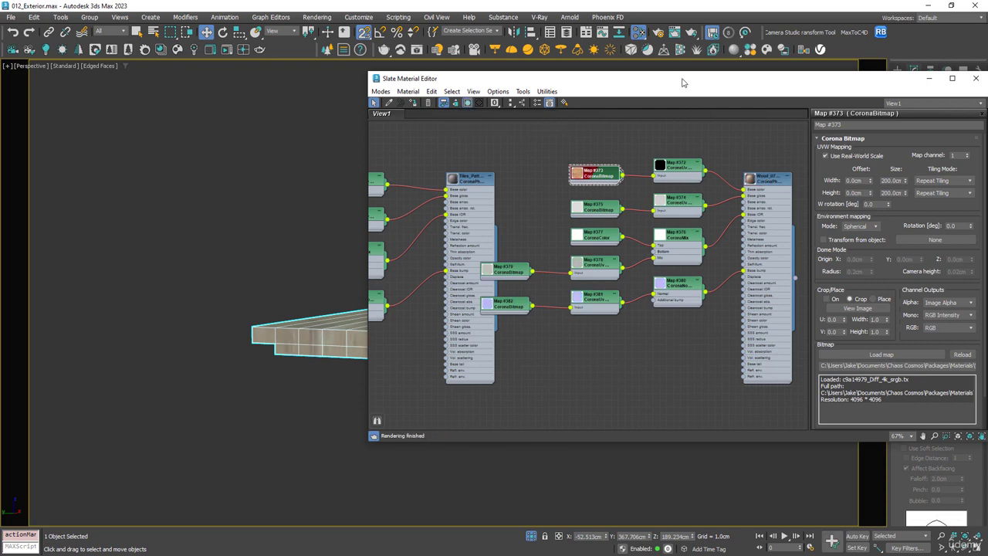
left_click_drag(681, 83, 364, 105)
left_click(658, 101)
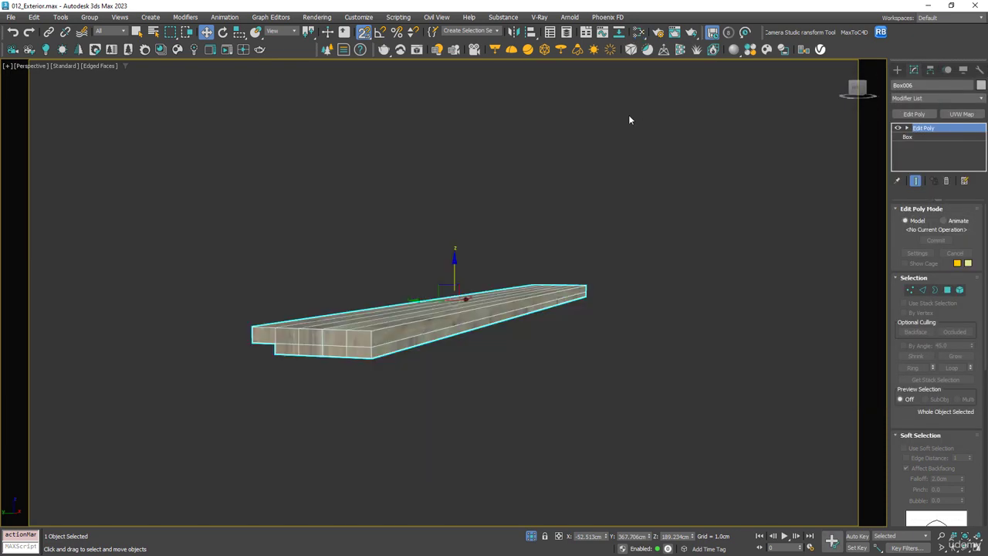
Add a UVW Map modifier with Box mapping to the shelf
scroll(376, 361, "up", 4)
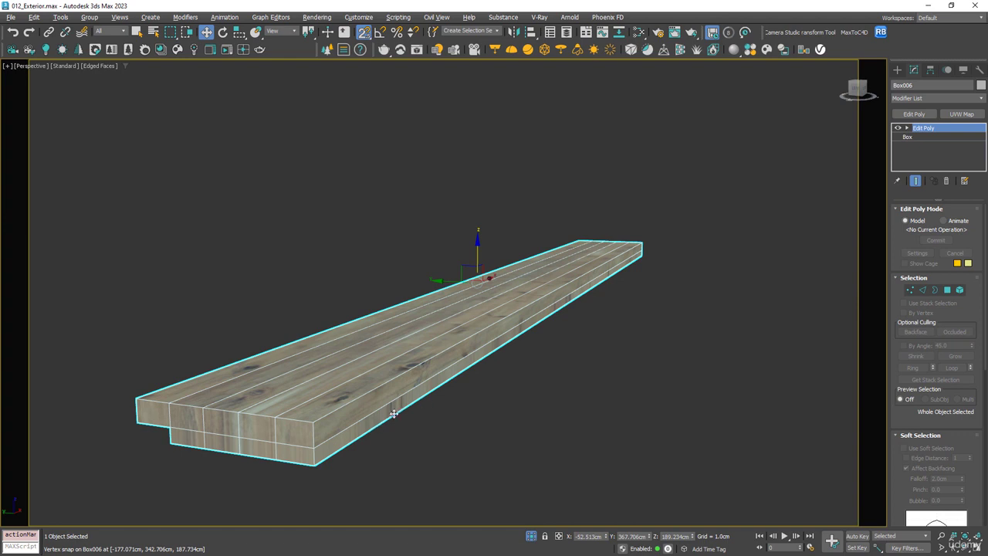
left_click(960, 115)
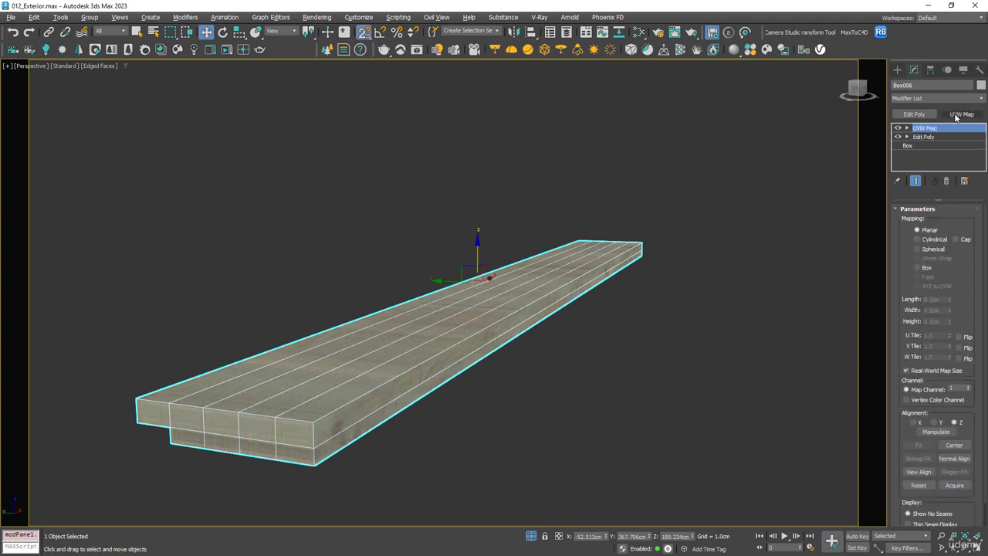
left_click(918, 268)
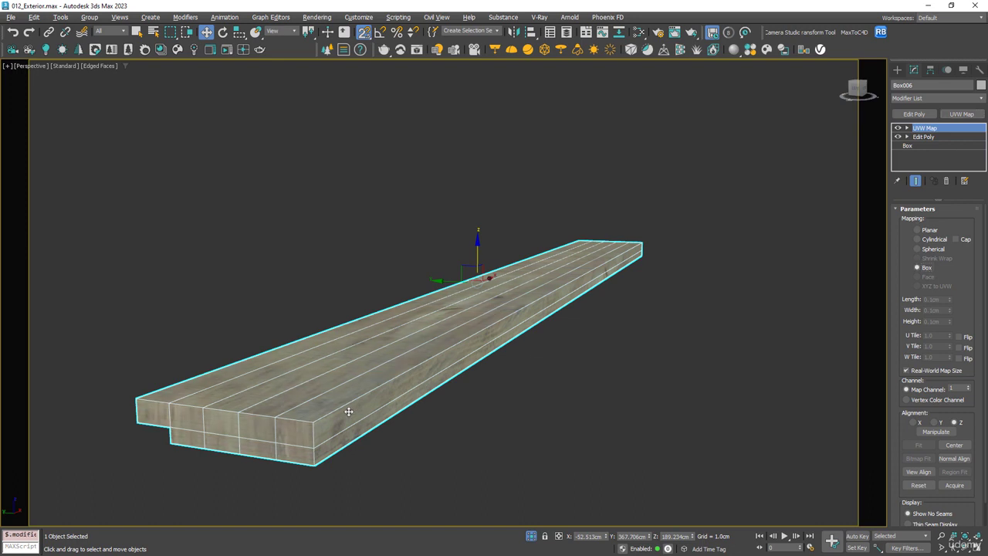
middle_click_drag(456, 355, 552, 365, "alt")
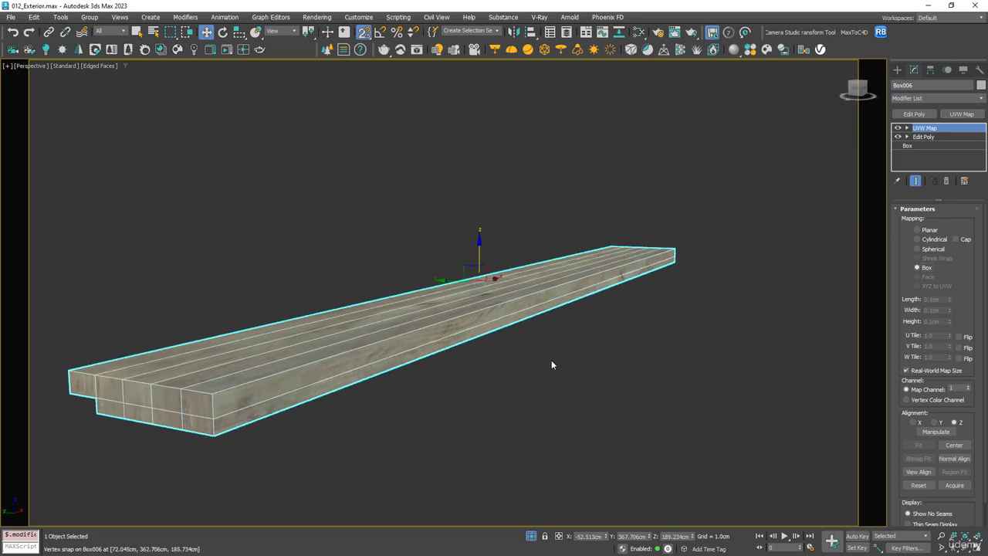
Add a Chamfer modifier on top of the shelf's UVW Map modifier
left_click(950, 100)
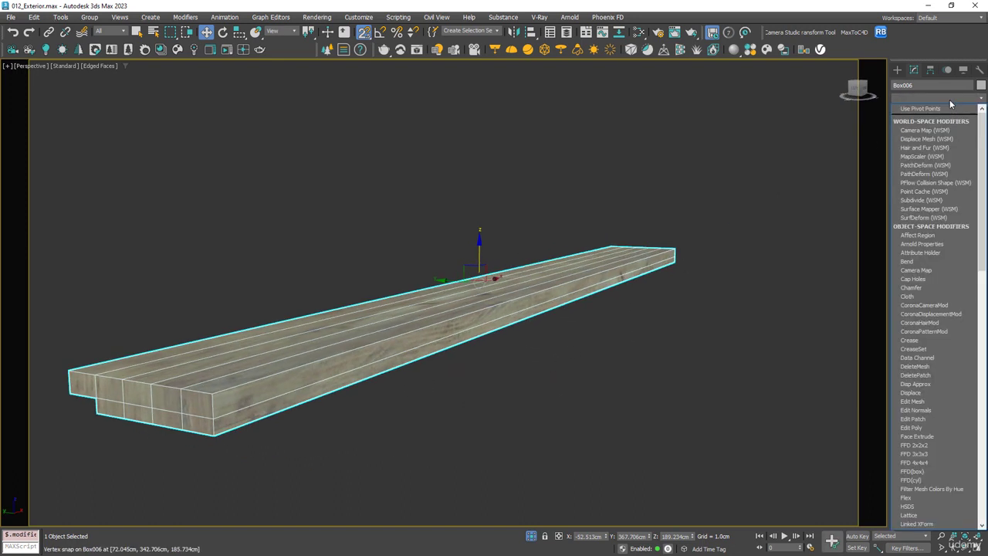
key("c")
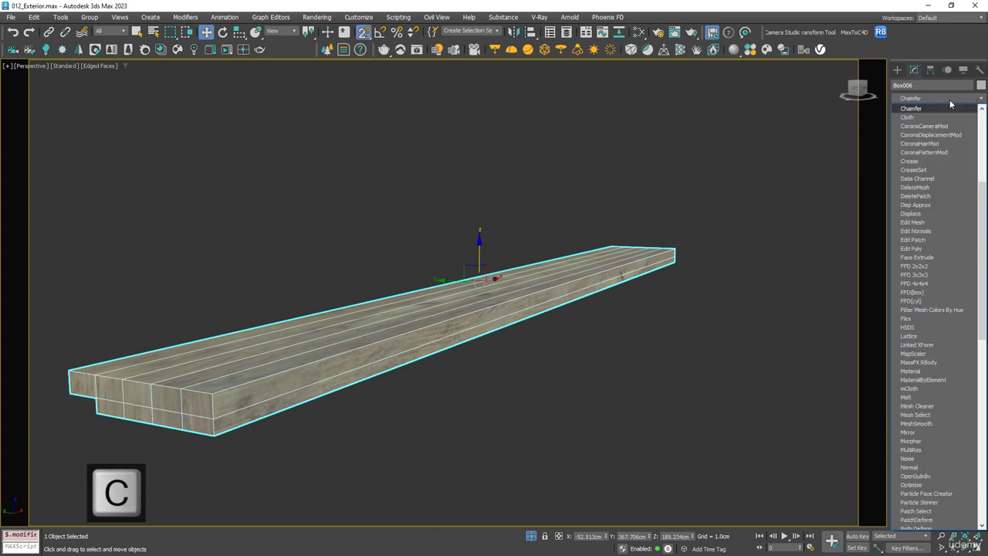
left_click(950, 100)
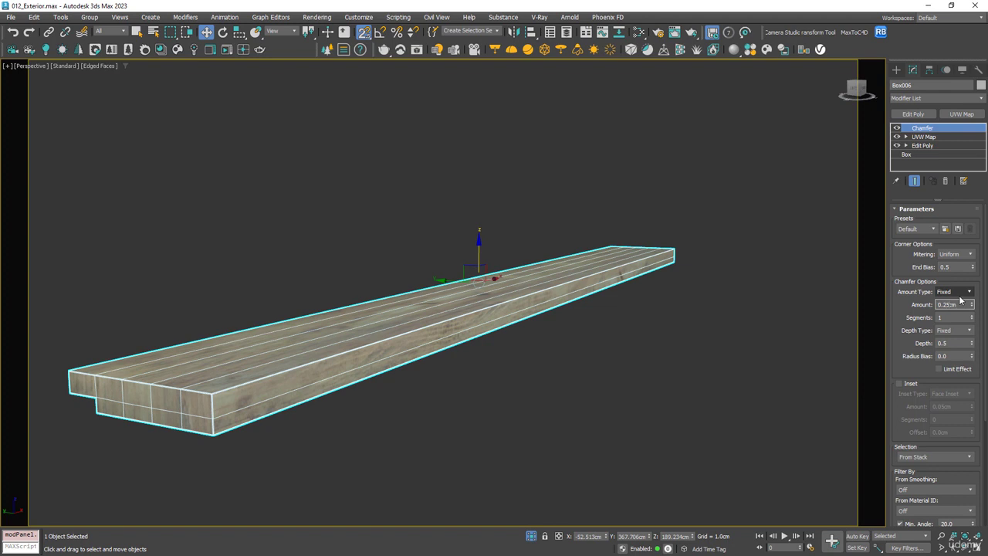
Deselect the shelf, turn off edged faces and exit isolation to show the whole kitchen
left_click(476, 359)
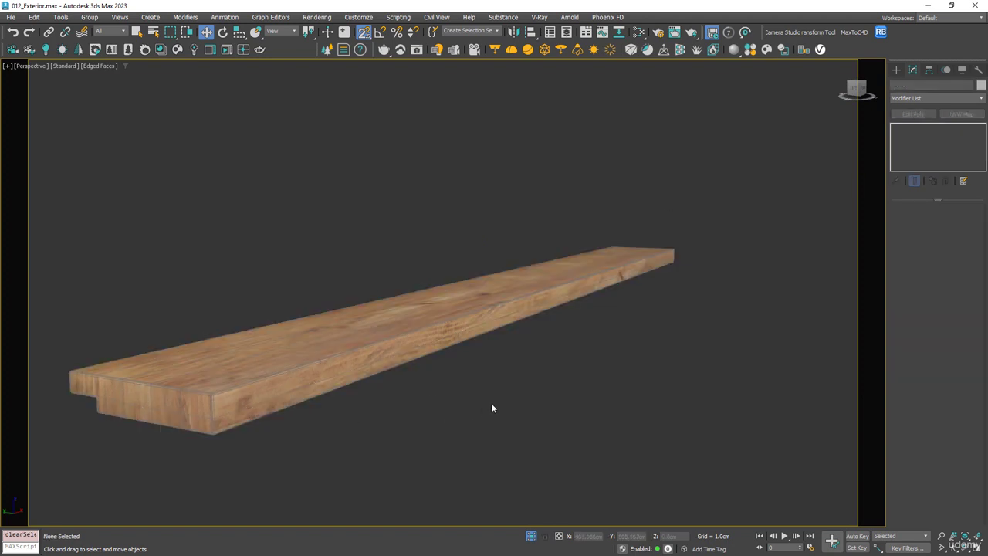
key("F4")
scroll(552, 317, "up", 2)
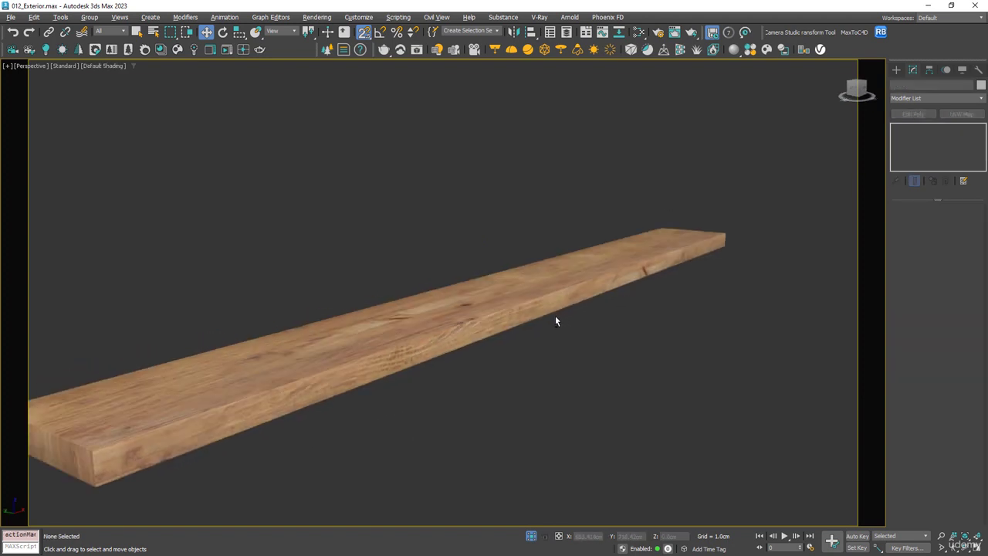
middle_click_drag(555, 317, 513, 312, "alt")
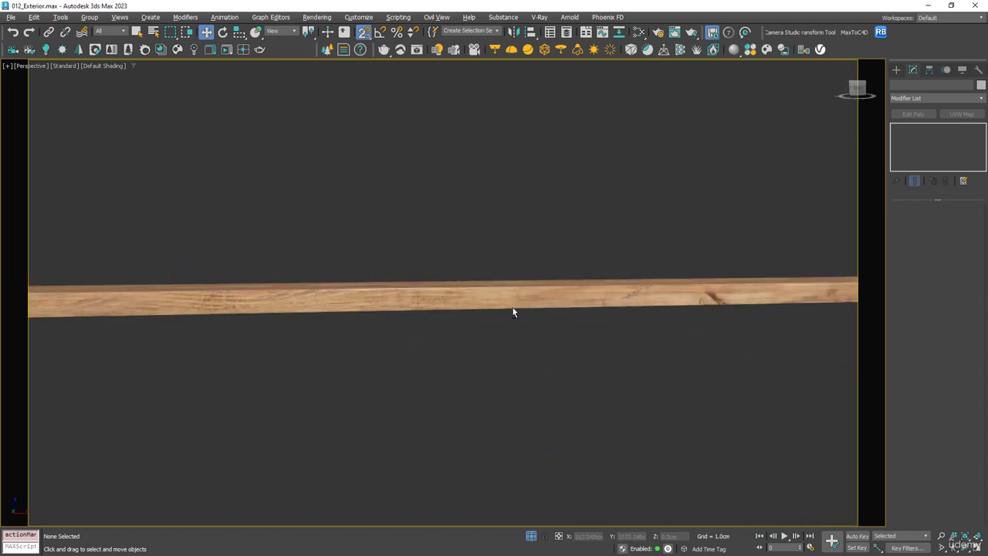
left_click(532, 536)
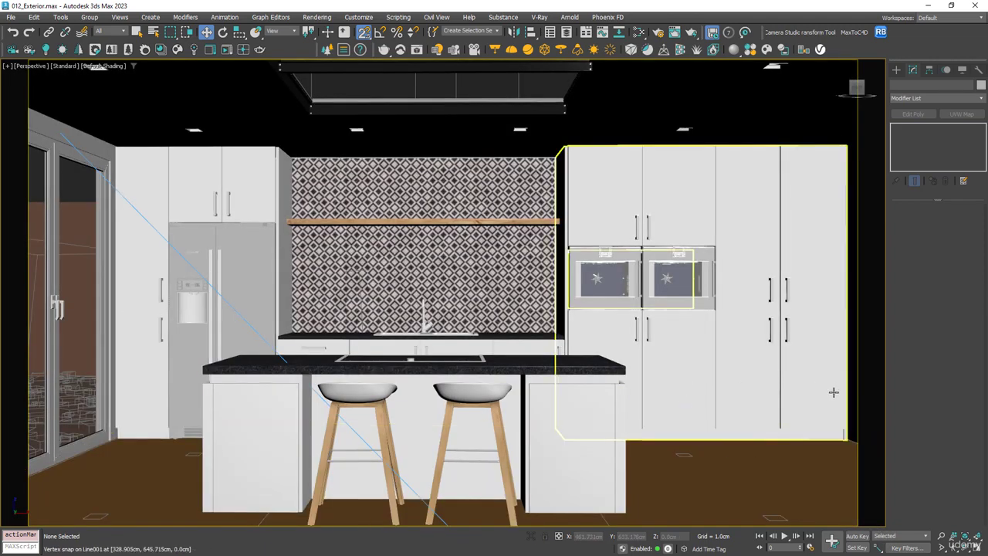